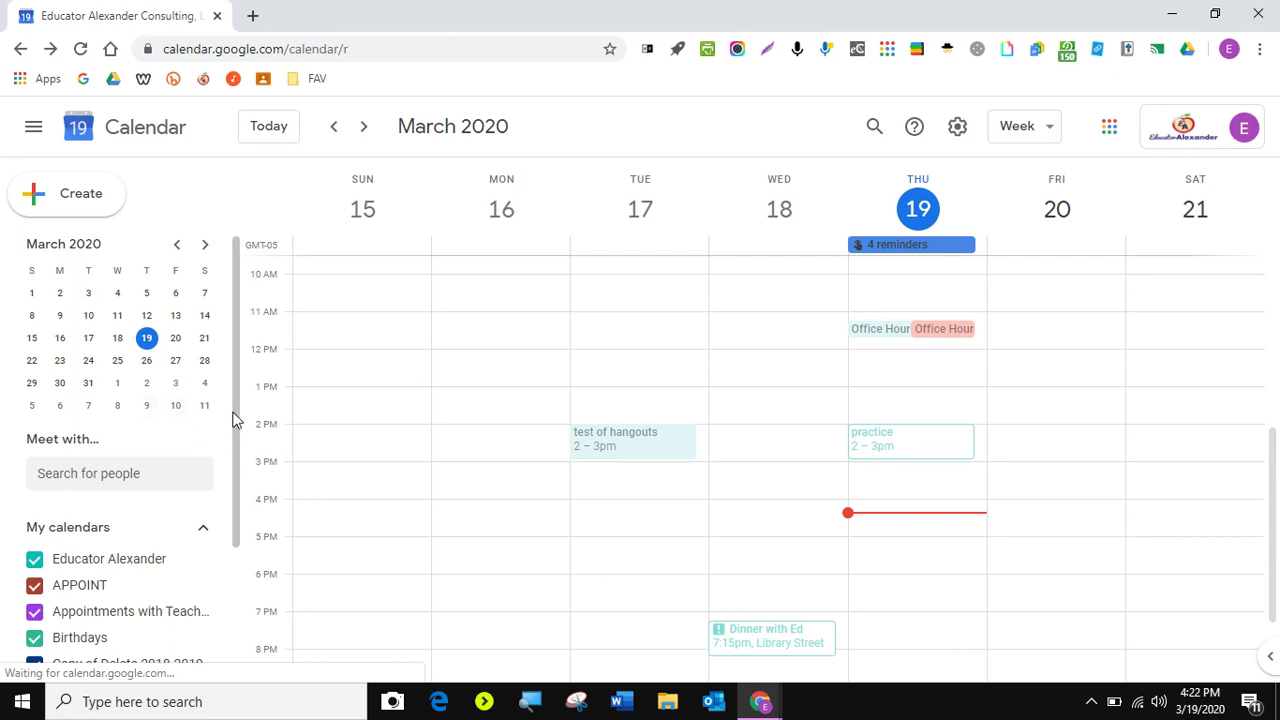
Scroll the left sidebar down to the Other calendars section
drag(233, 420, 232, 570)
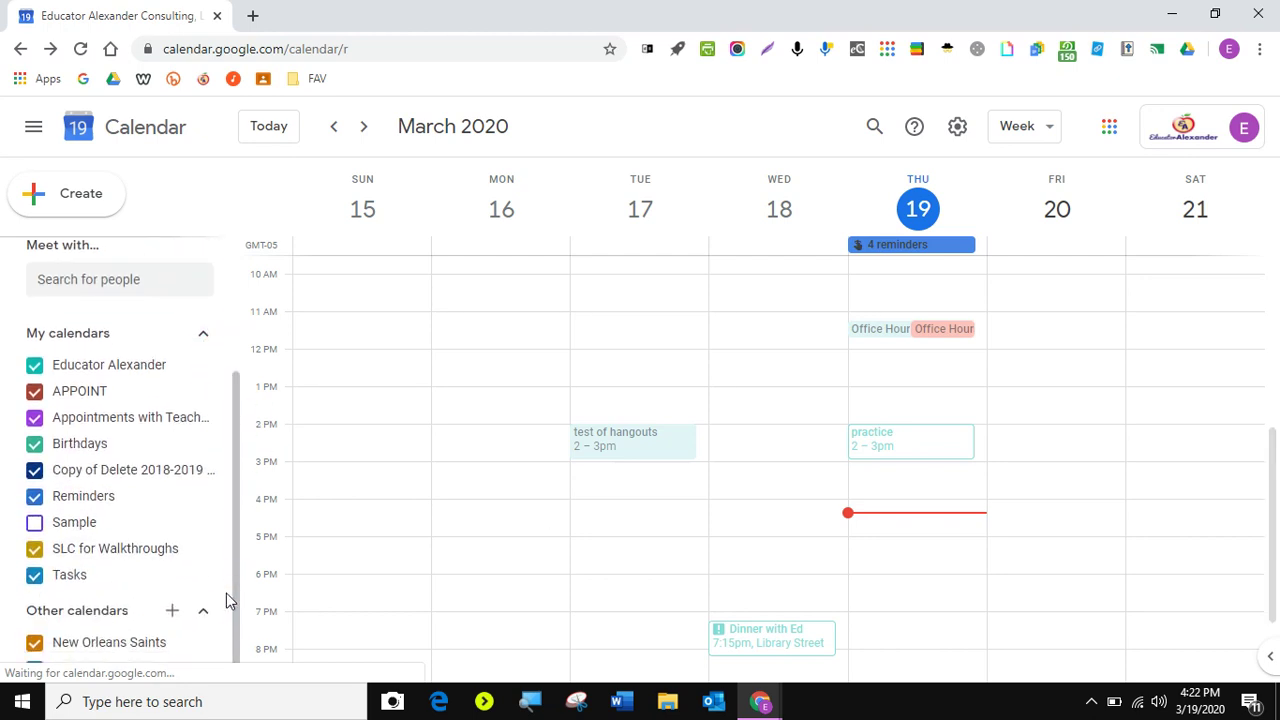
Create a new calendar named 'Office Hours Appointments' and return to the March 15–21 week view
click(174, 612)
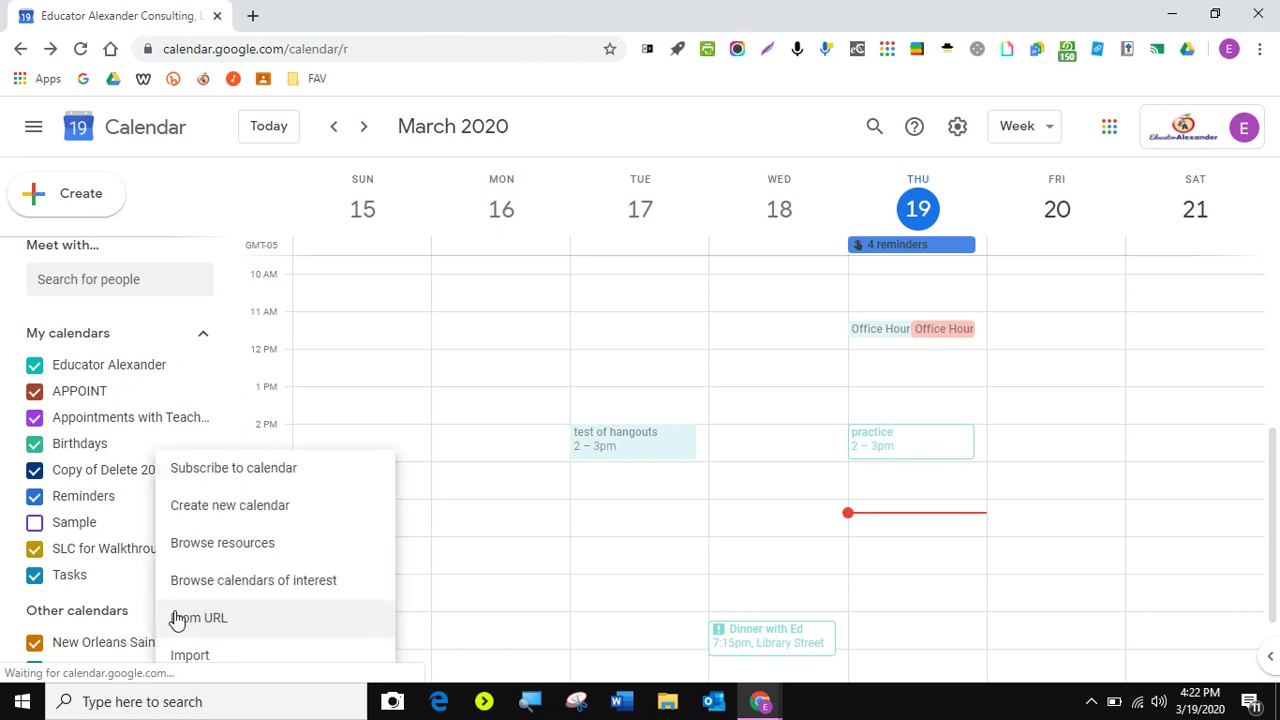
click(243, 515)
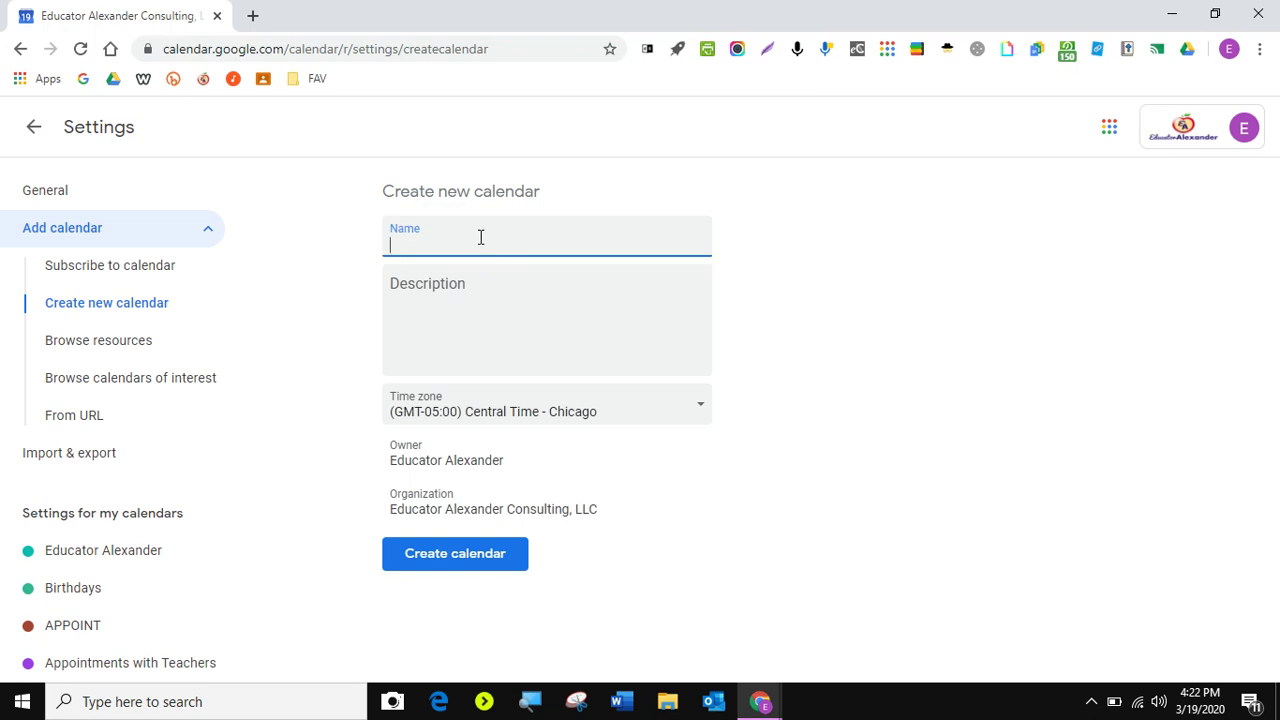
text(Office Hours Appointments)
click(470, 560)
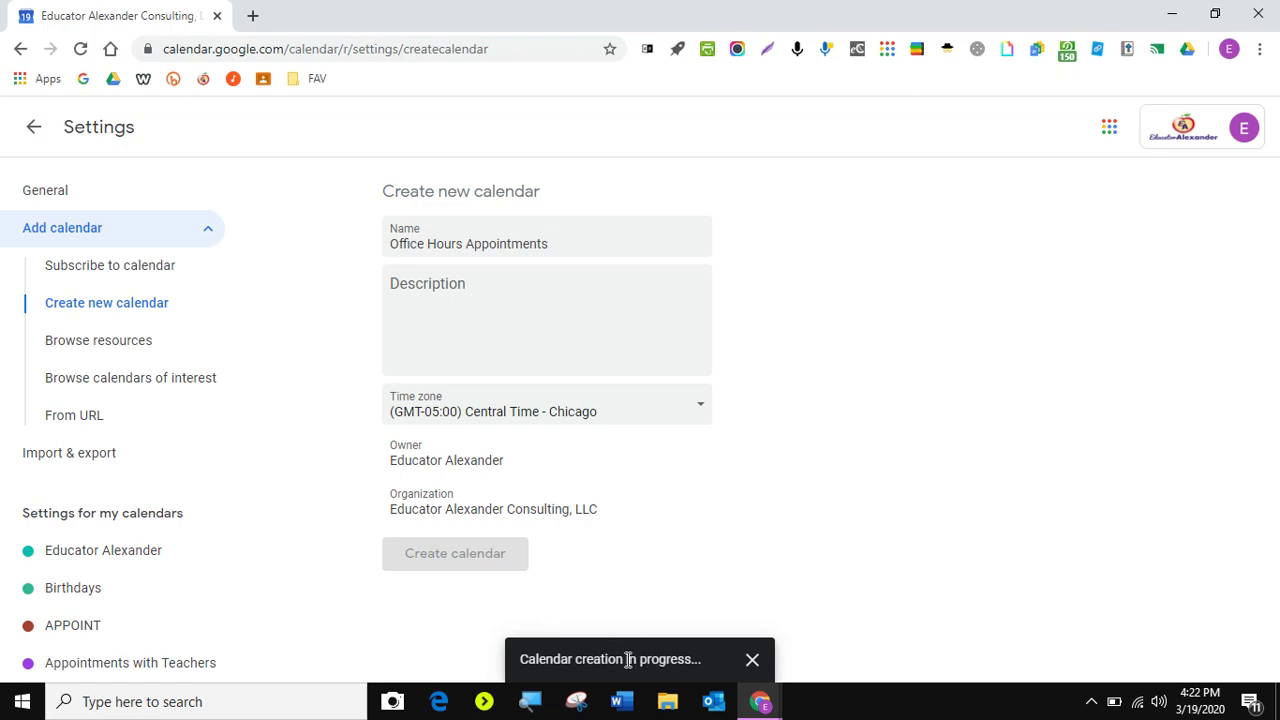
click(34, 132)
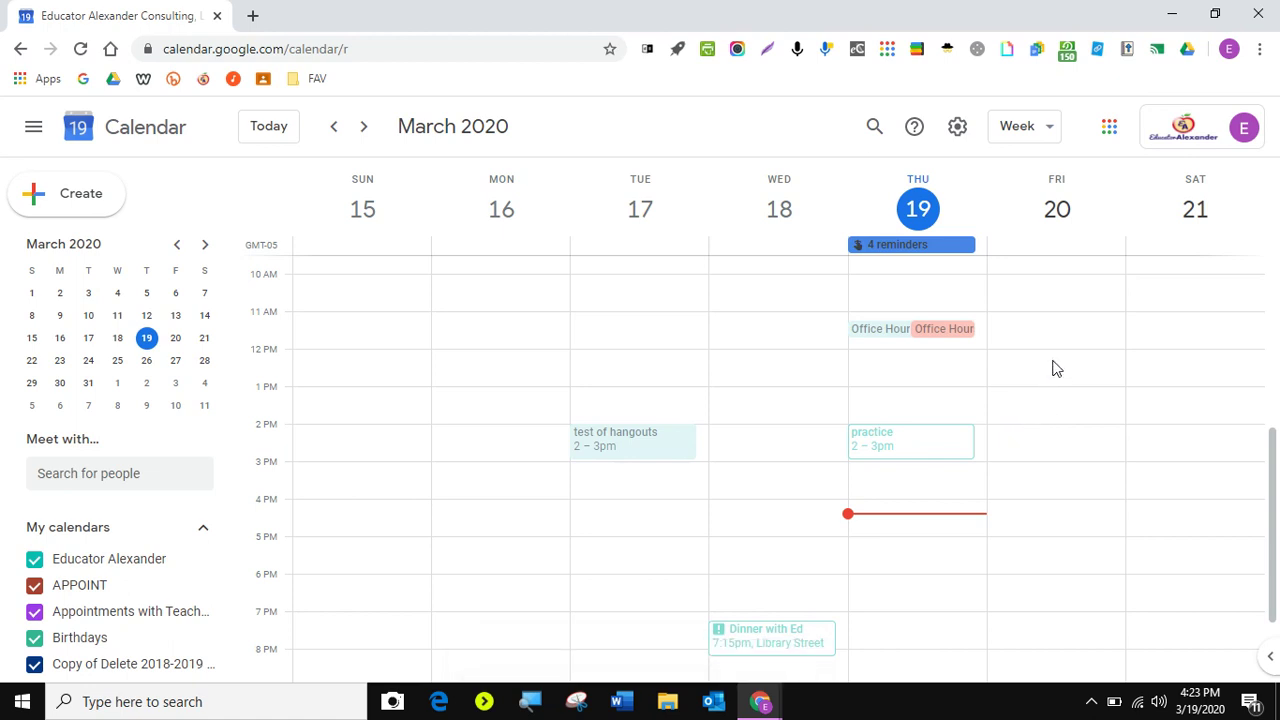
Check the calendar view choices, then start a draft event on Saturday, March 21, 10–11am
click(1028, 132)
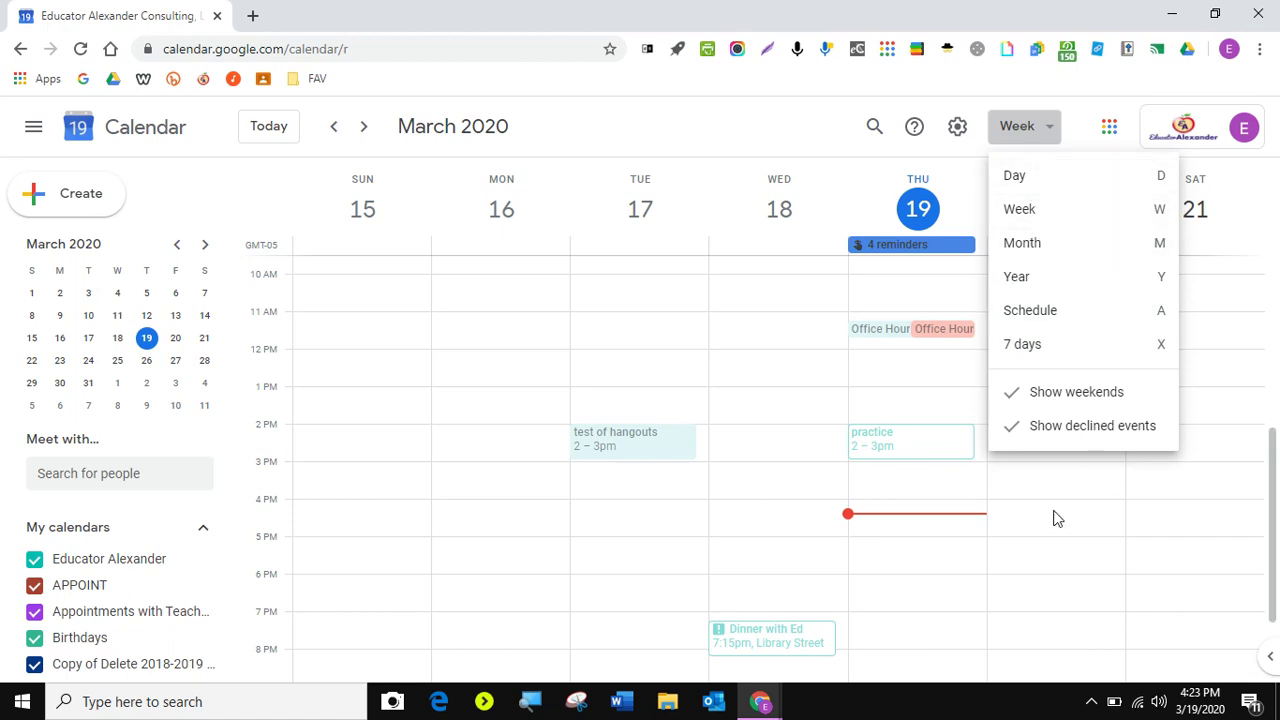
click(1237, 291)
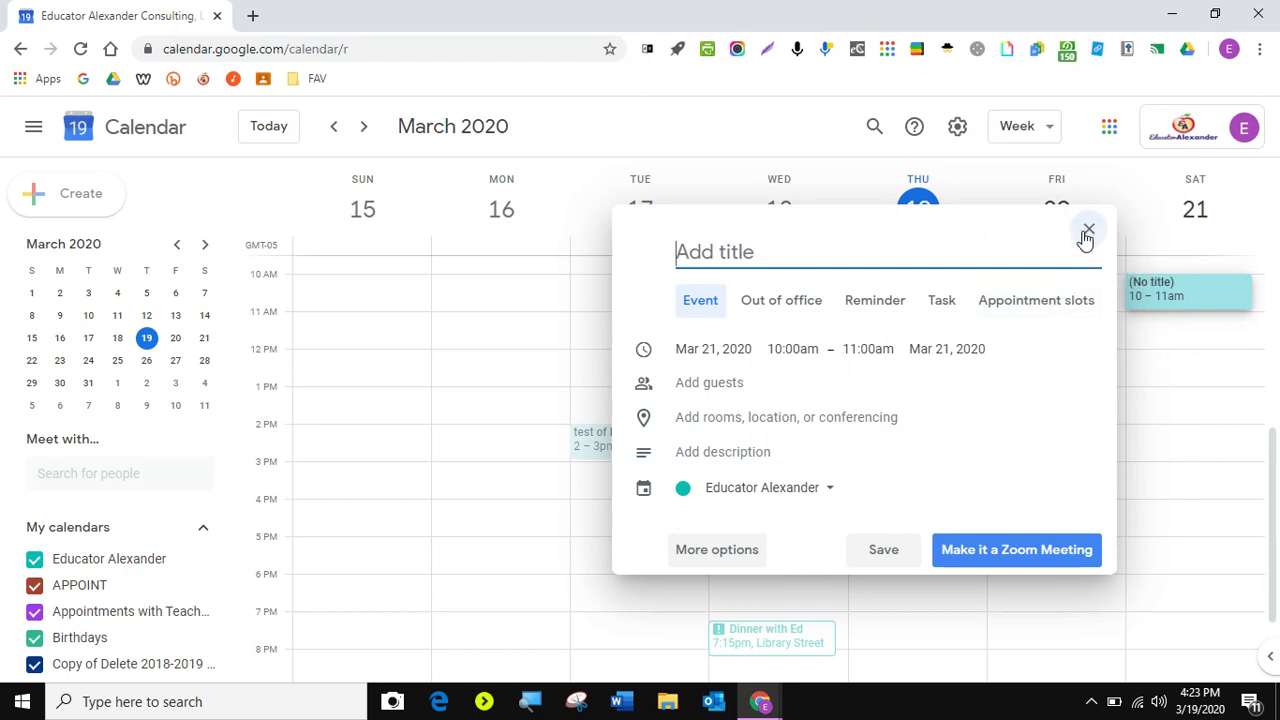
Discard the Saturday draft and make a Friday event titled 'Office Hours' as appointment slots
click(1087, 234)
click(1022, 292)
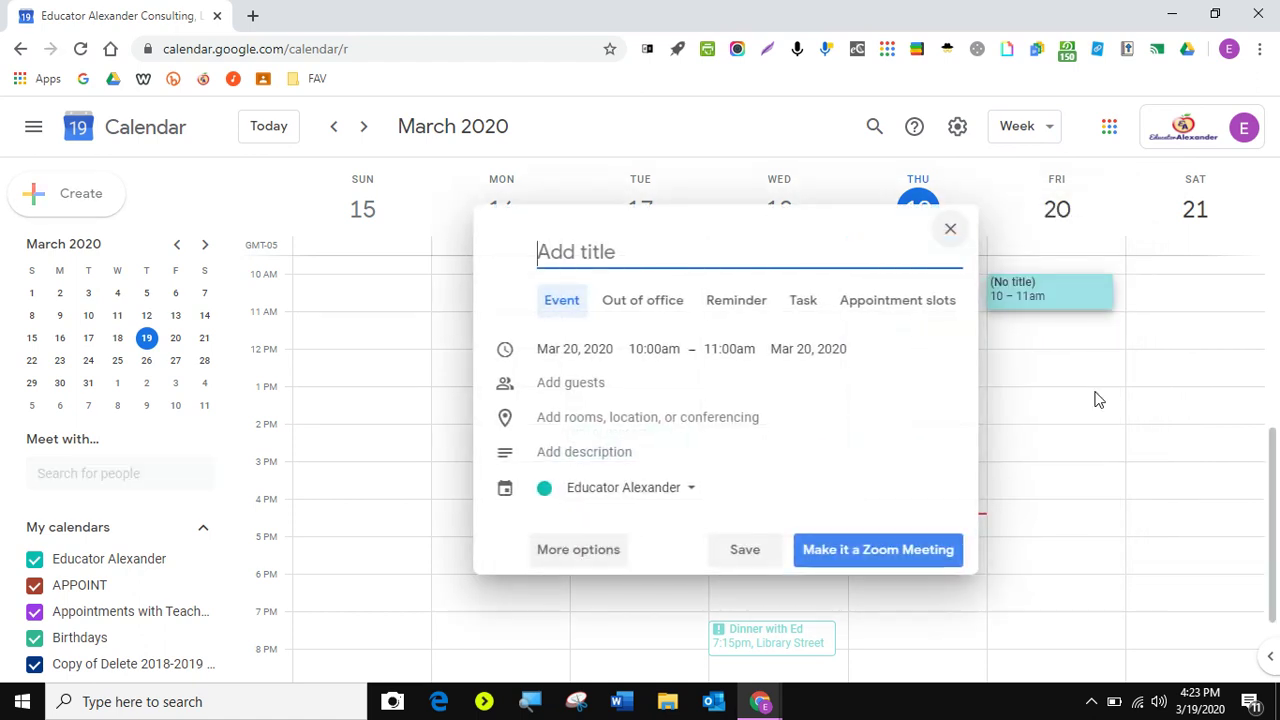
text(O)
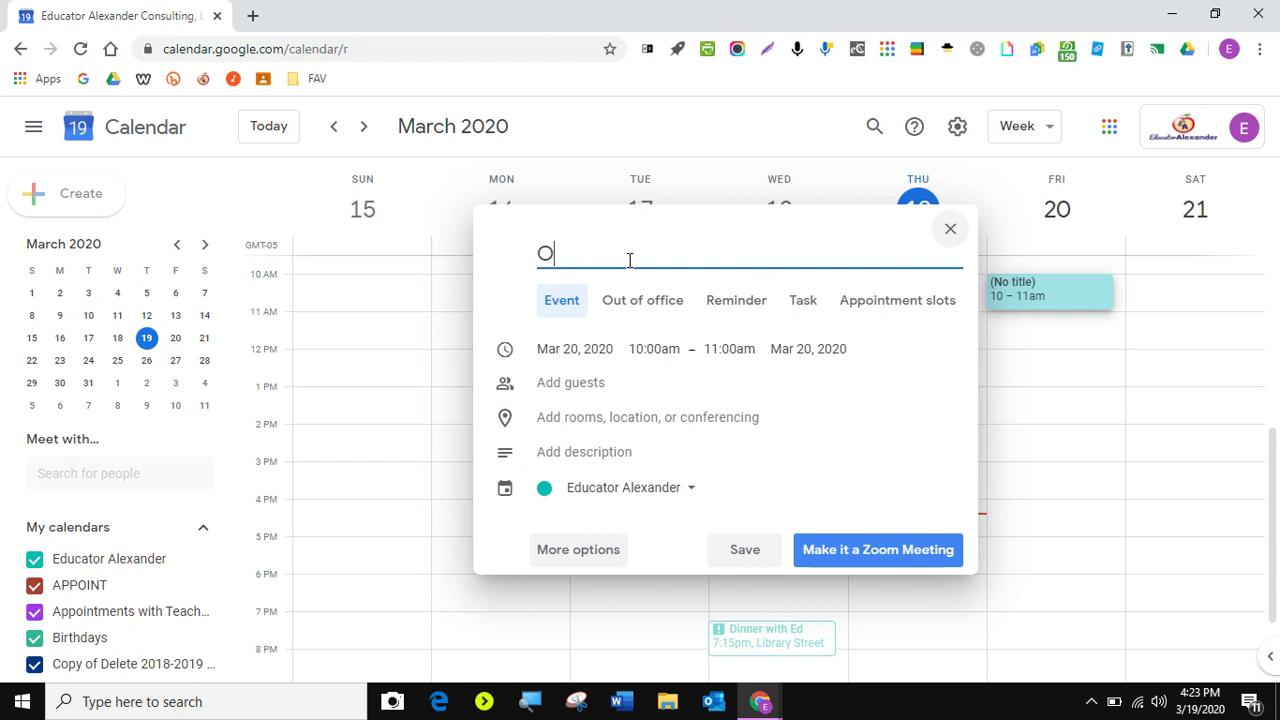
text(ffice Hours)
click(924, 304)
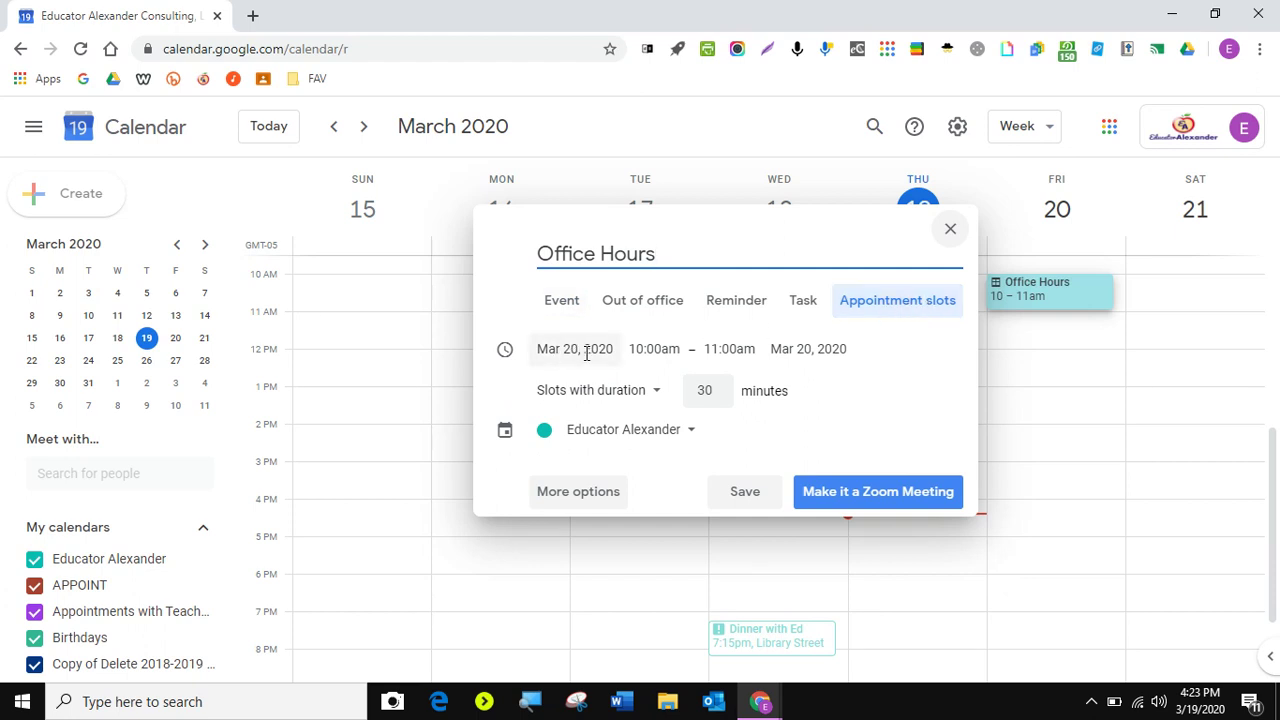
Set the Office Hours slots to run from 9:00am to 12:00pm
click(647, 351)
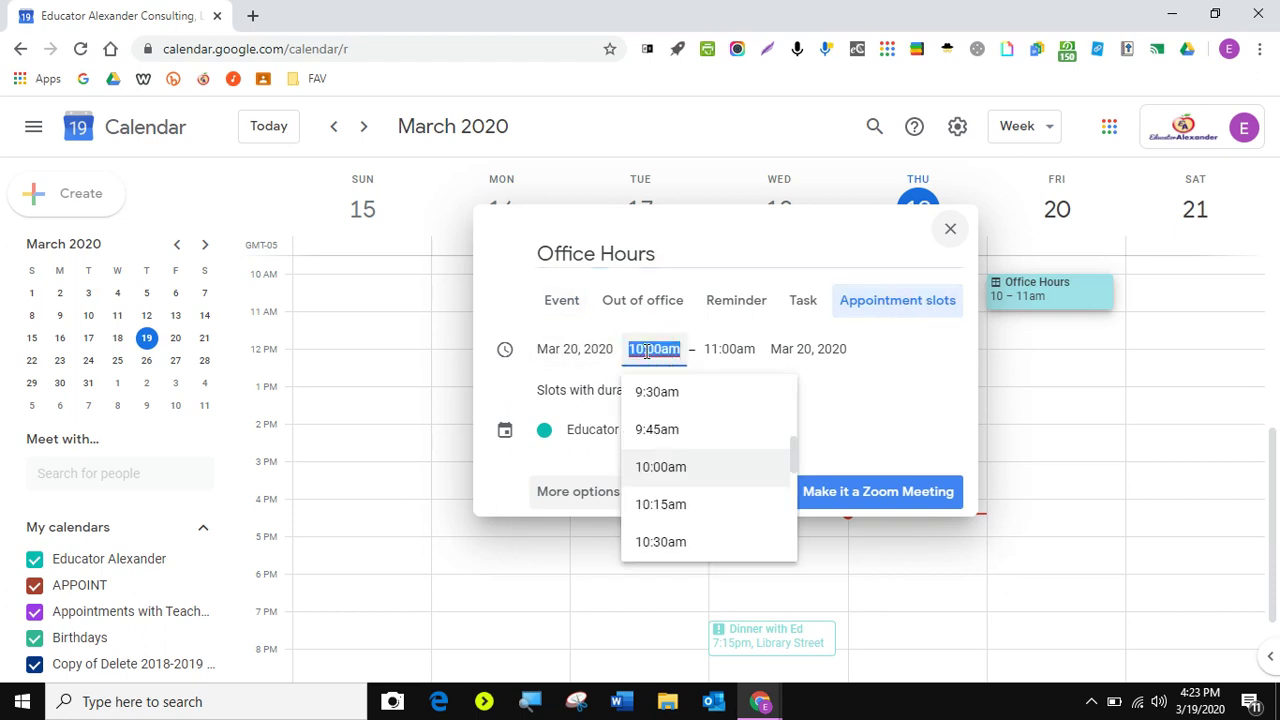
scroll(662, 410, up, 3)
click(662, 410)
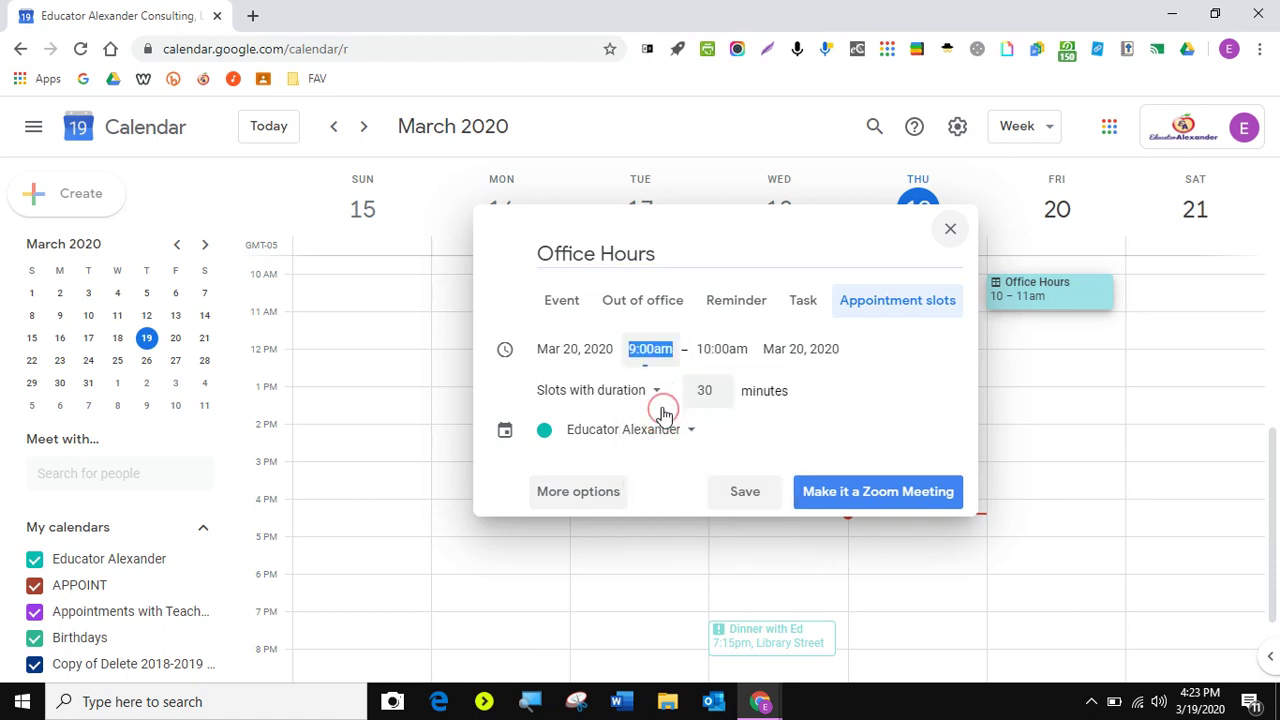
click(720, 348)
scroll(737, 455, down, 1)
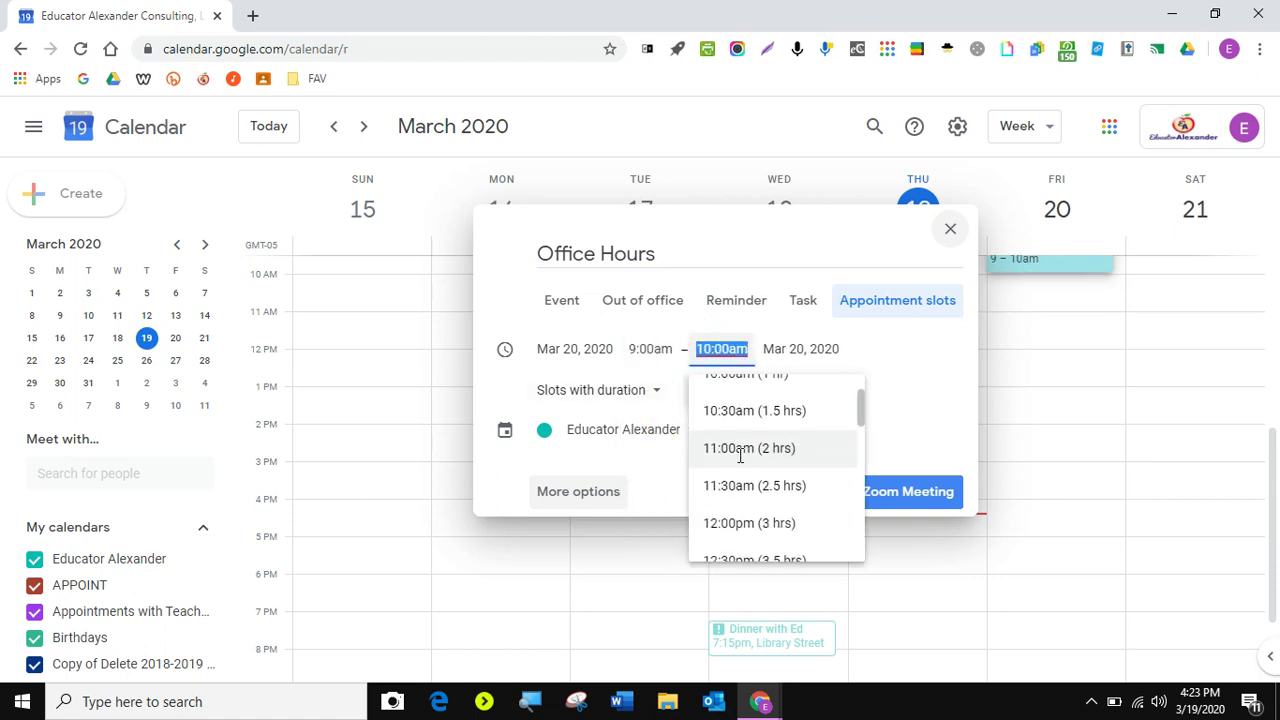
click(722, 524)
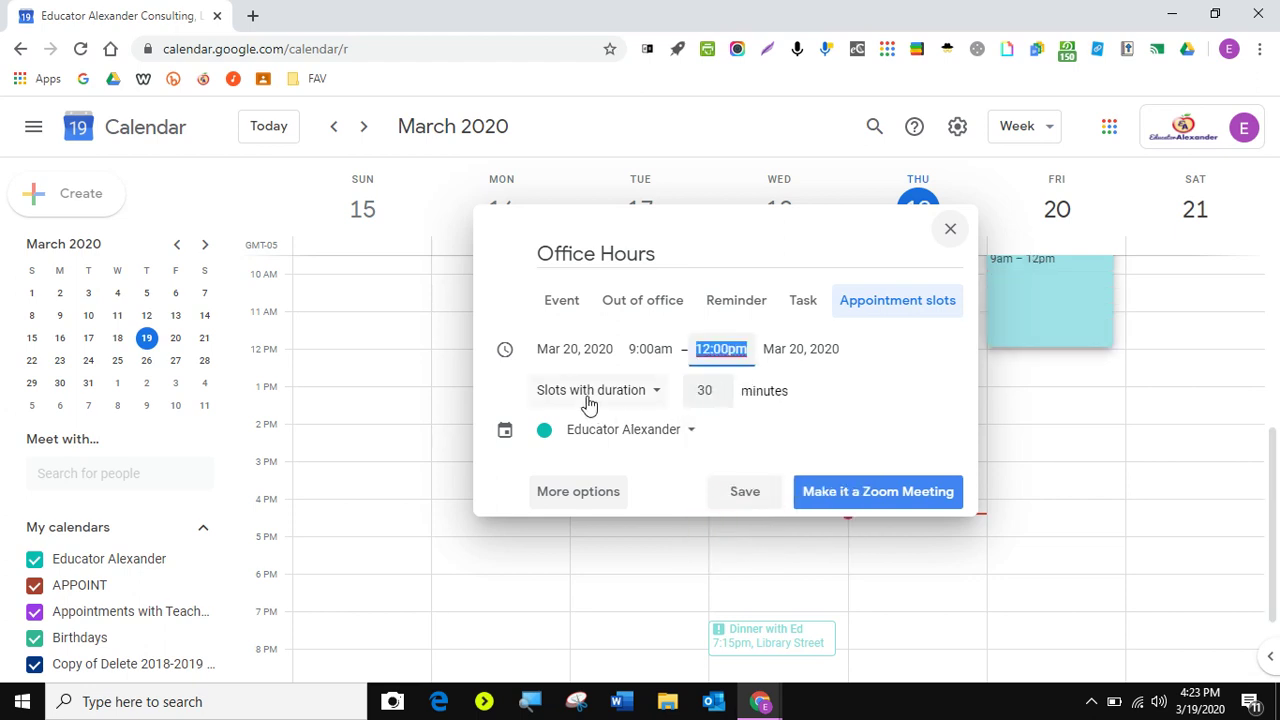
Use 15-minute slot durations on the Office Hours Appointments calendar and save the block
click(622, 398)
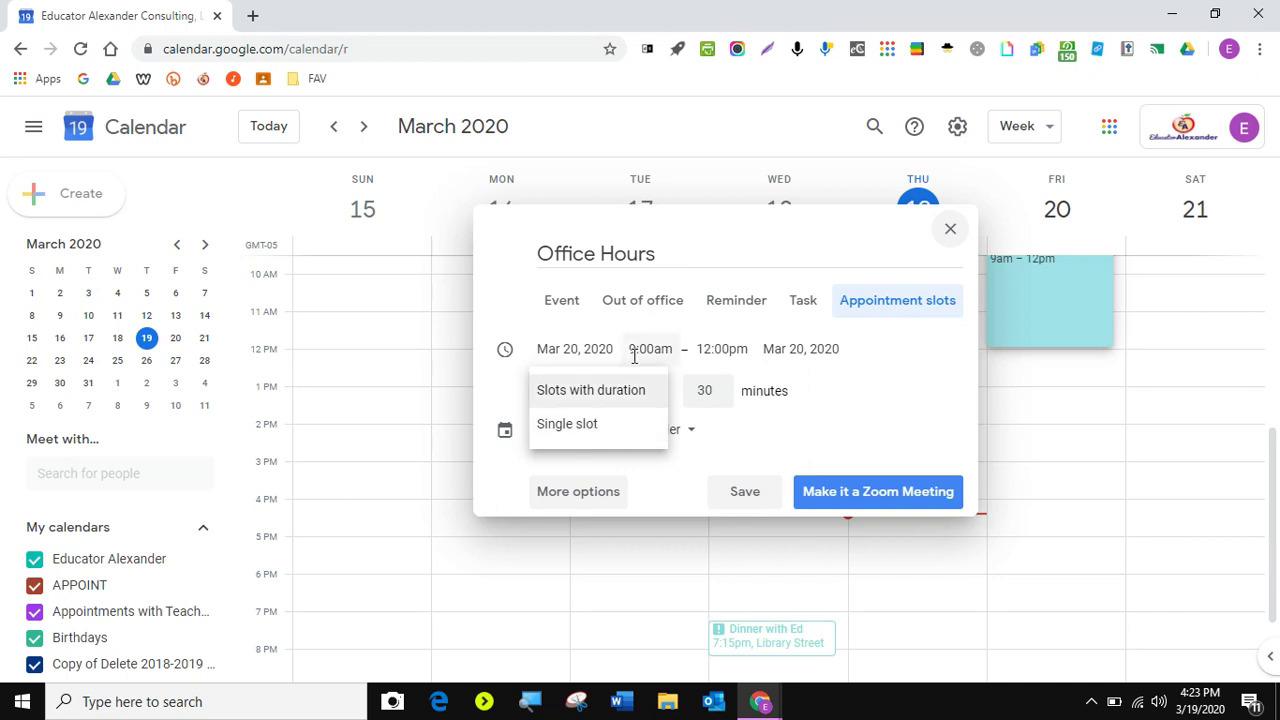
click(590, 393)
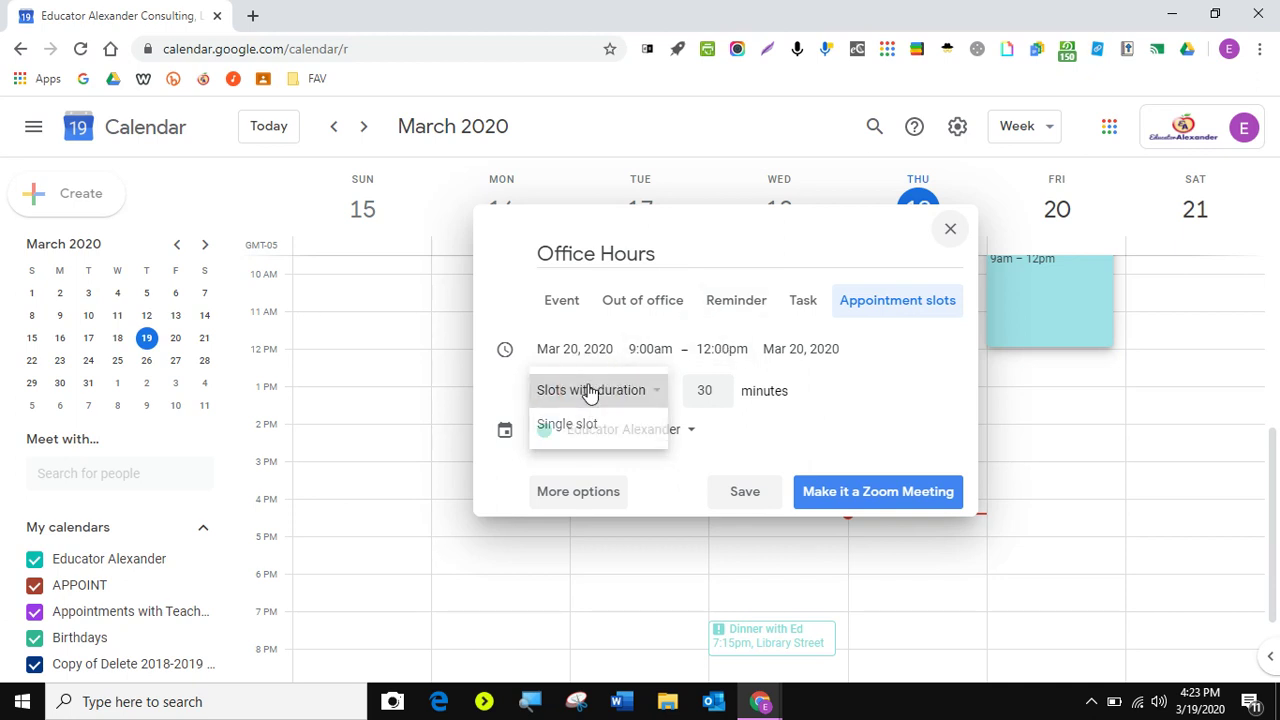
click(719, 397)
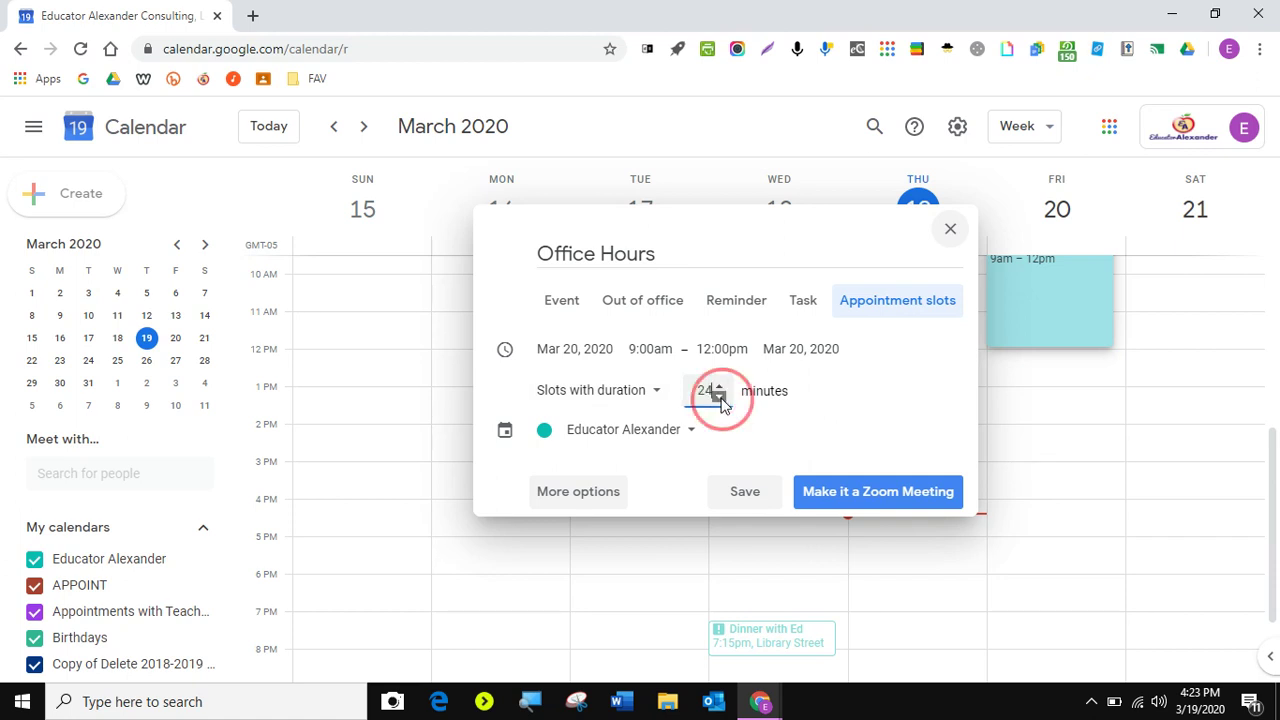
double_click(712, 391)
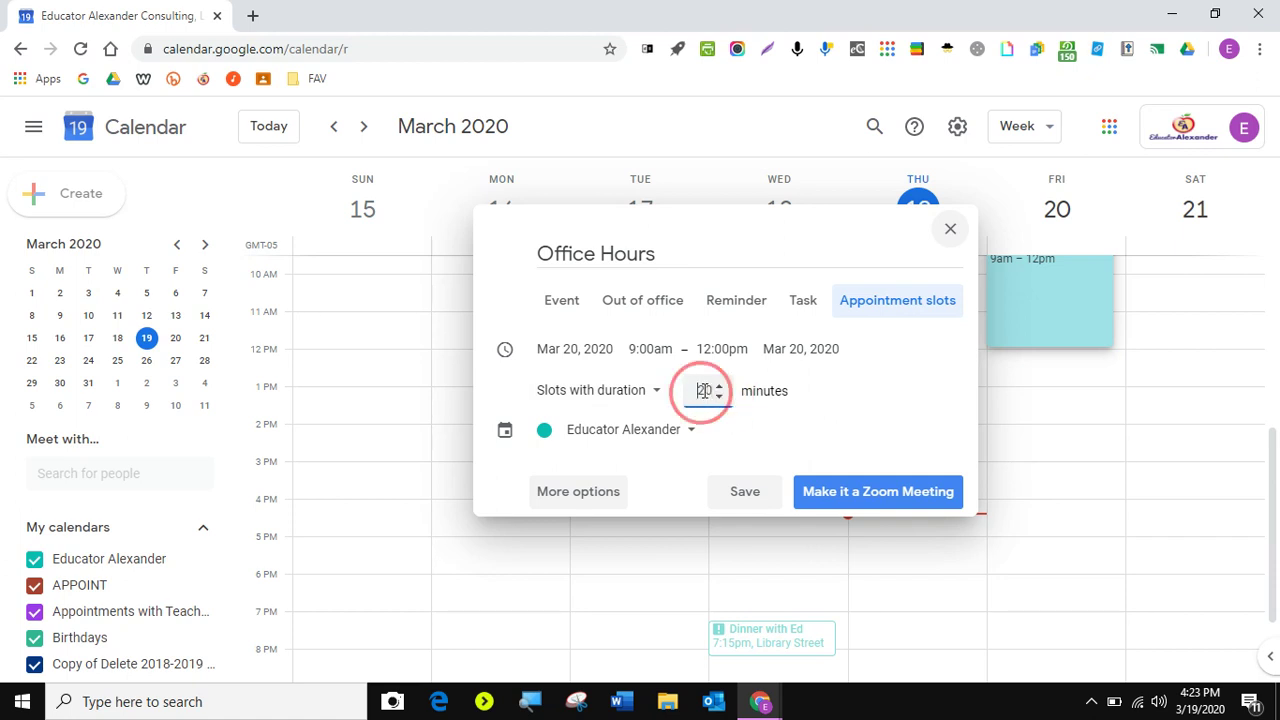
text(15)
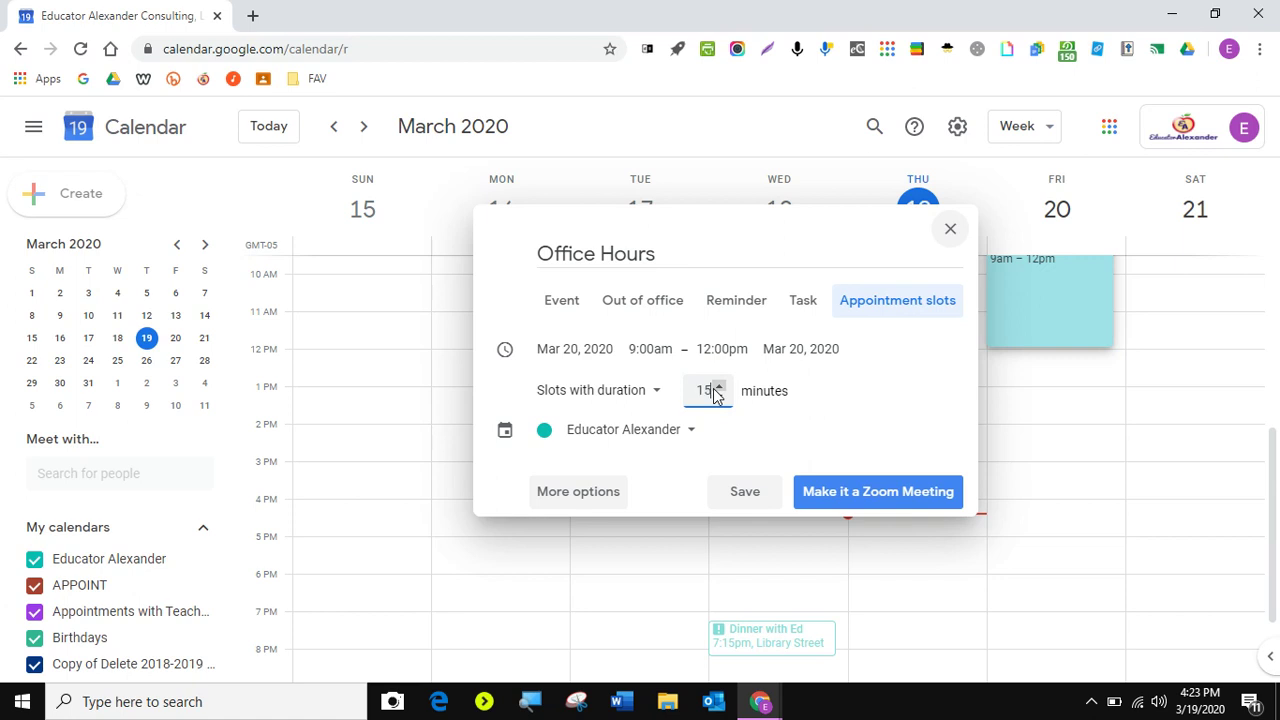
click(627, 437)
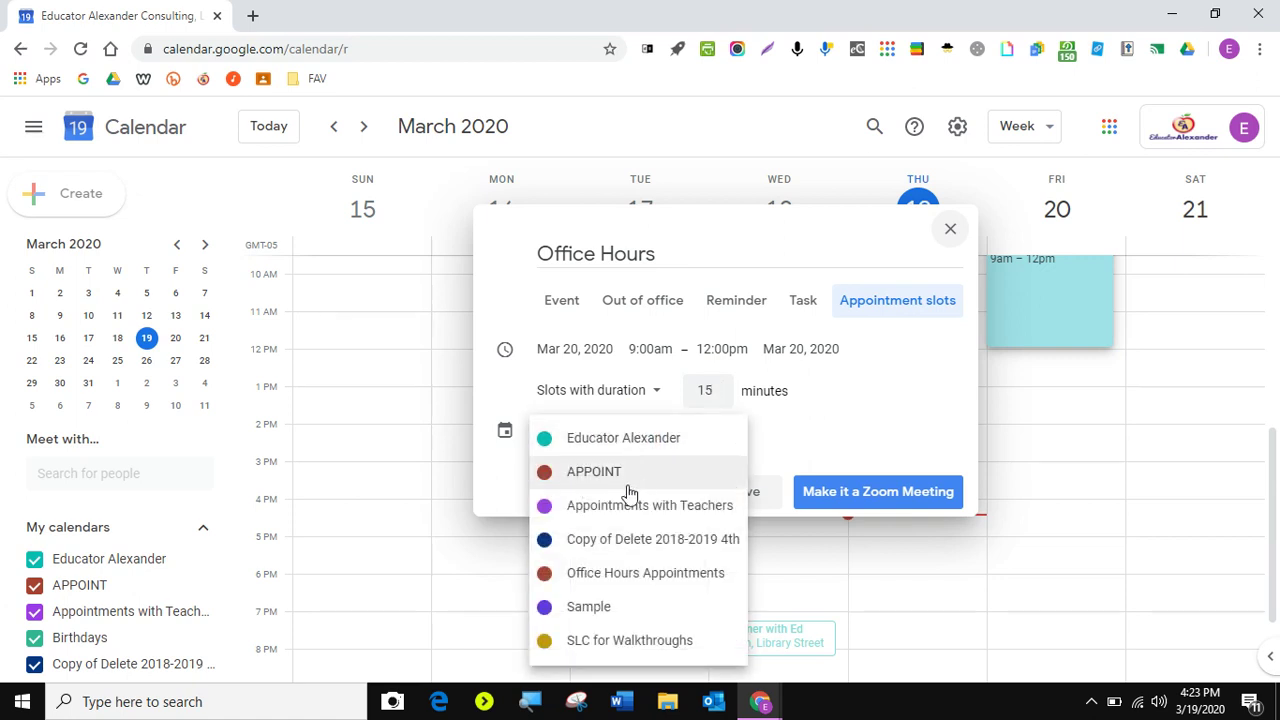
click(692, 587)
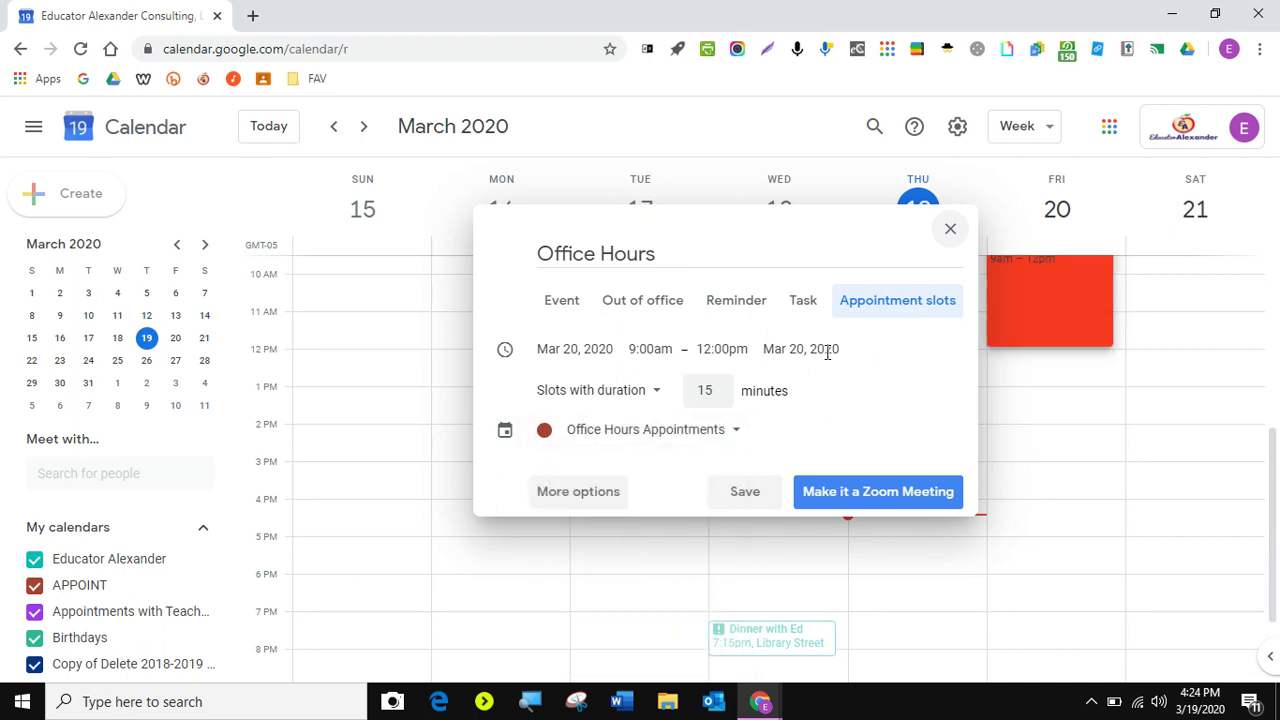
click(745, 492)
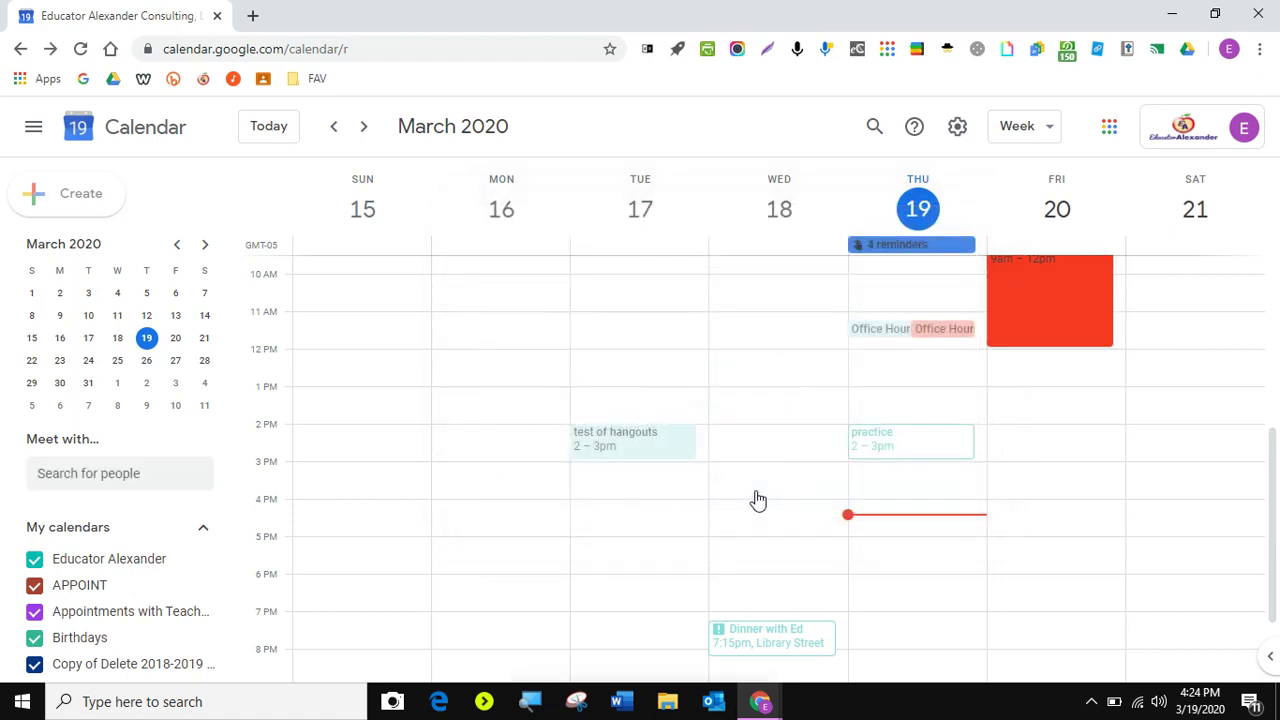
Open the details of Friday's Office Hours slots to reach their appointment page
scroll(1000, 420, up, 2)
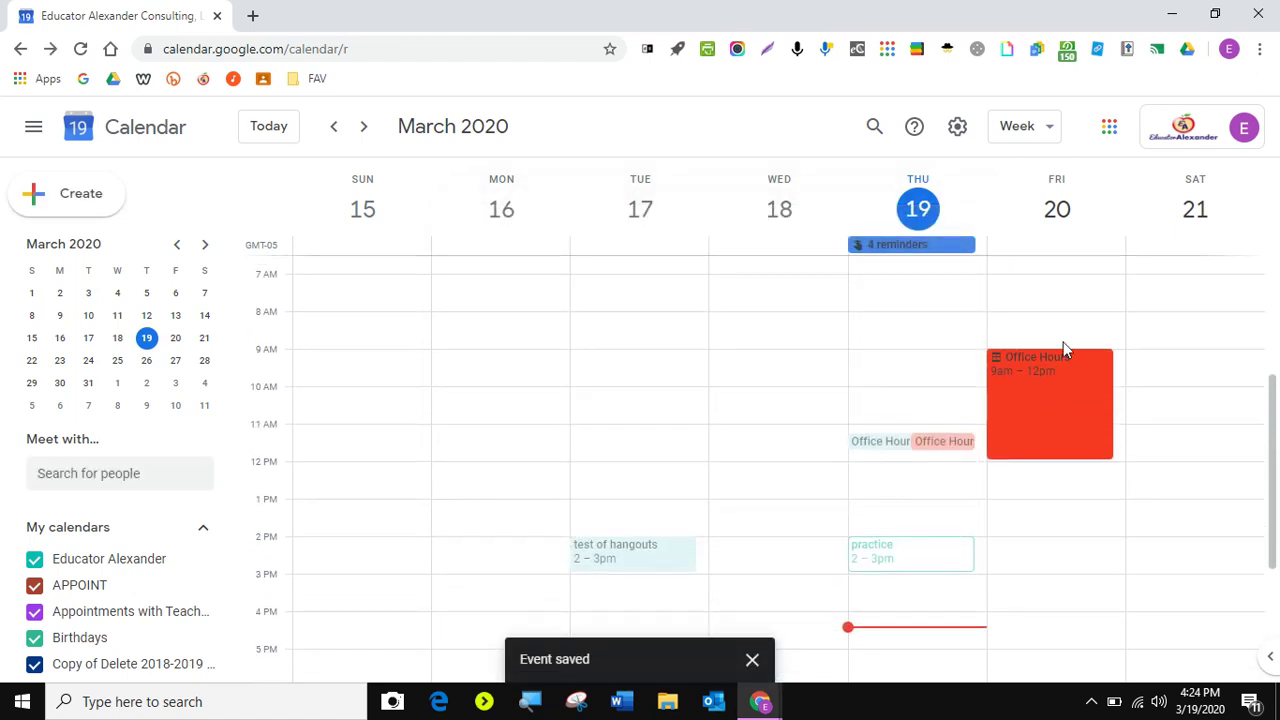
click(1043, 400)
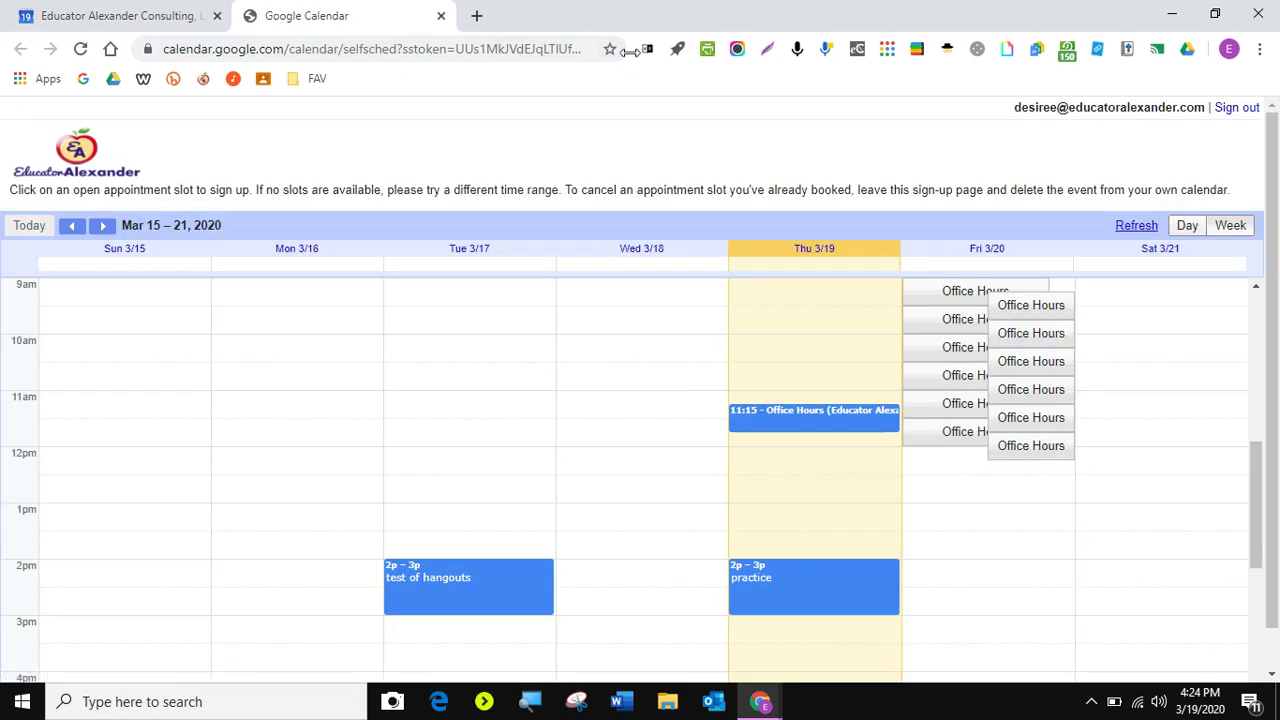
Copy the sign-up page's full web address from the address bar, then reload the page
drag(630, 50, 1055, 88)
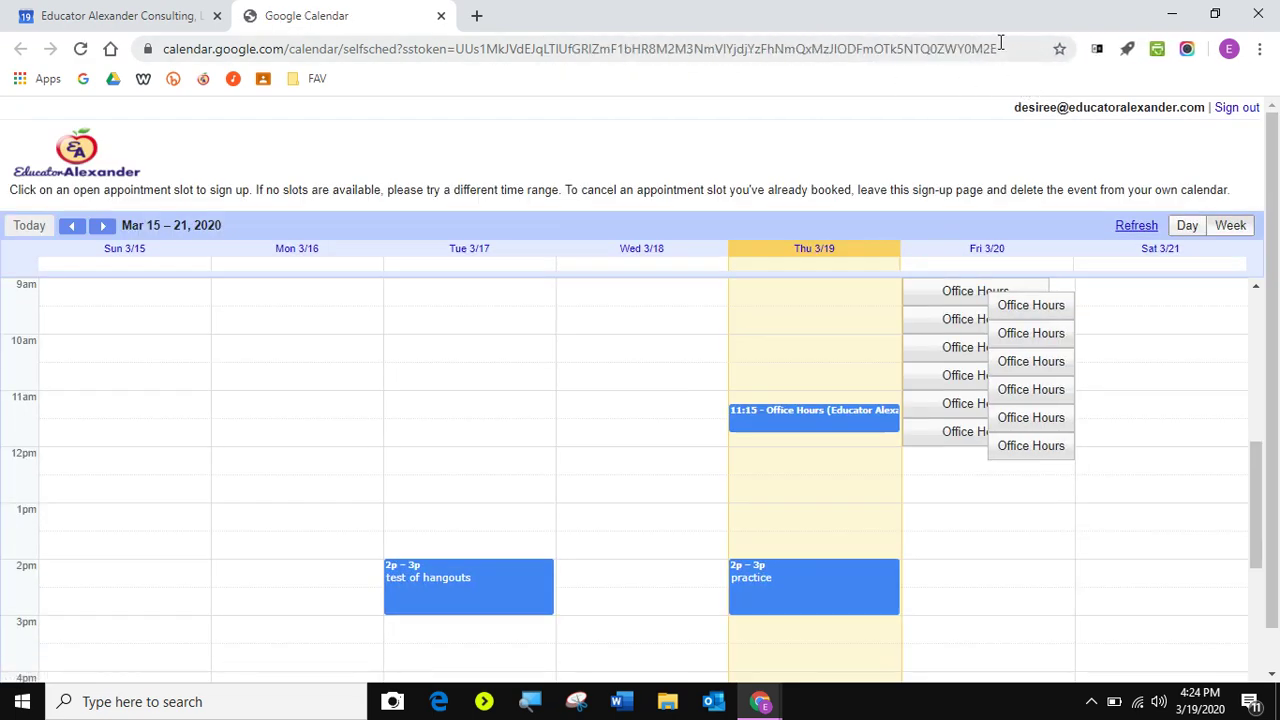
drag(1000, 43, 150, 48)
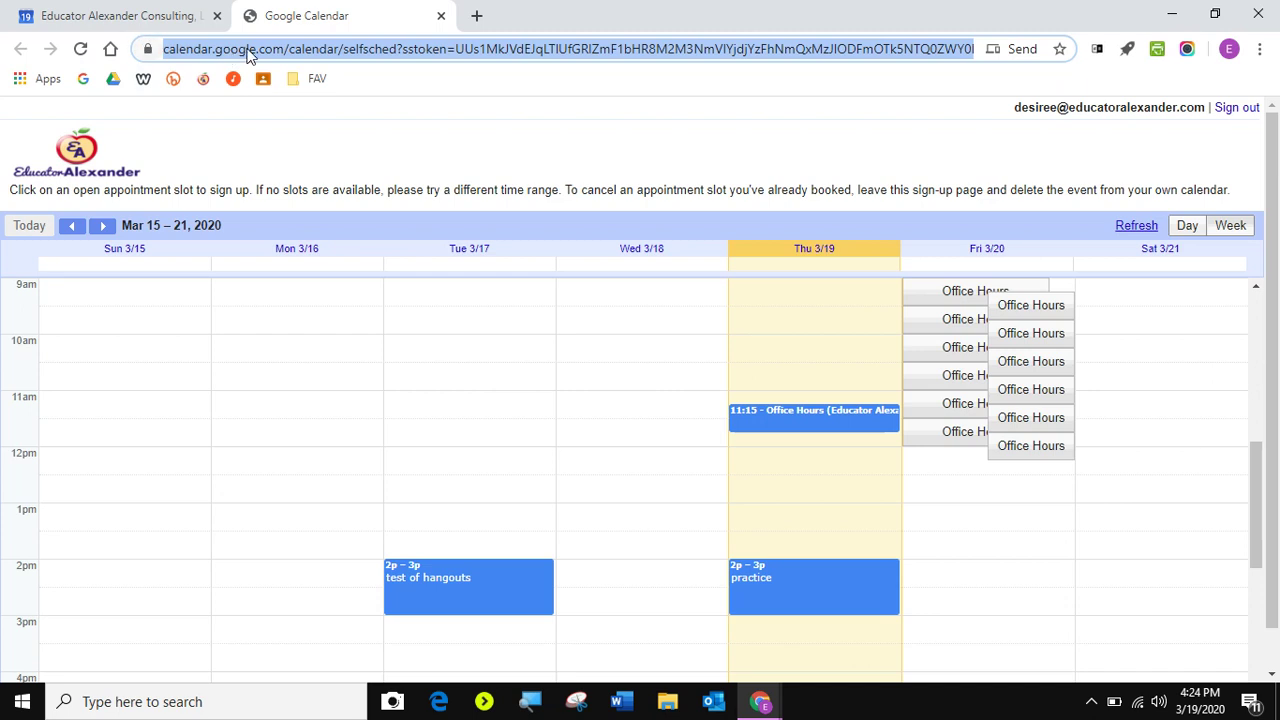
right_click(283, 53)
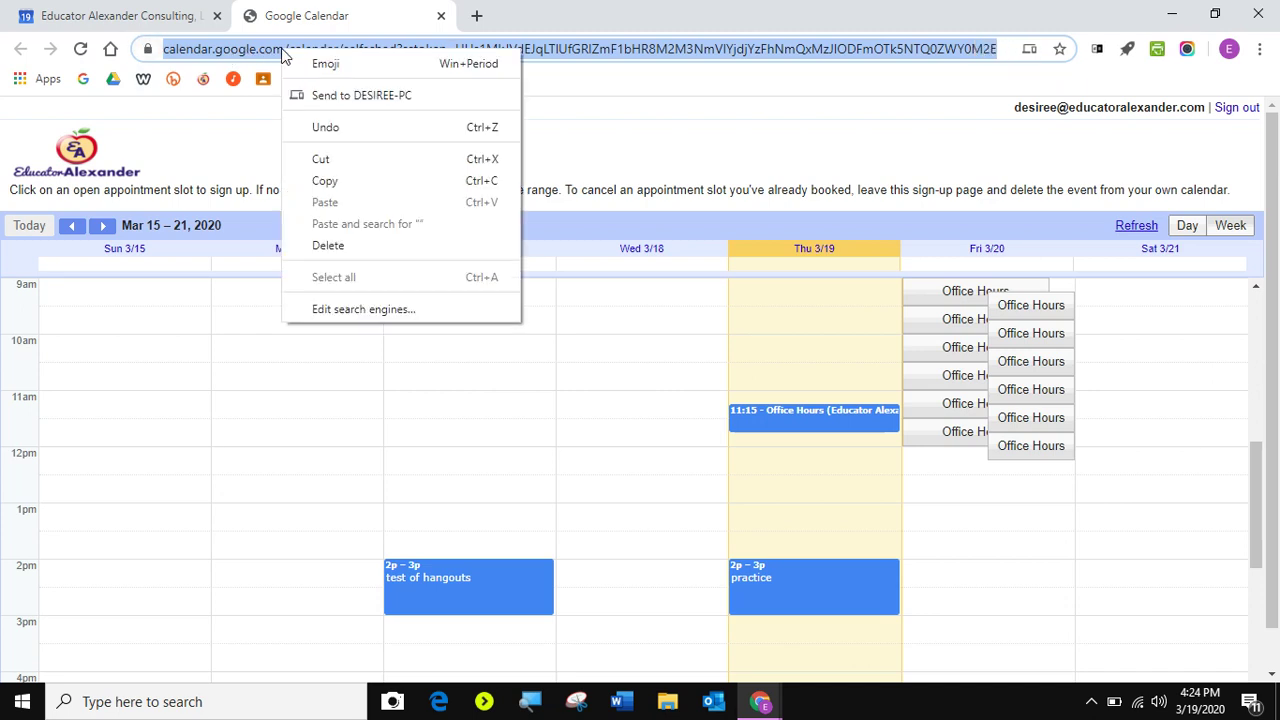
click(328, 181)
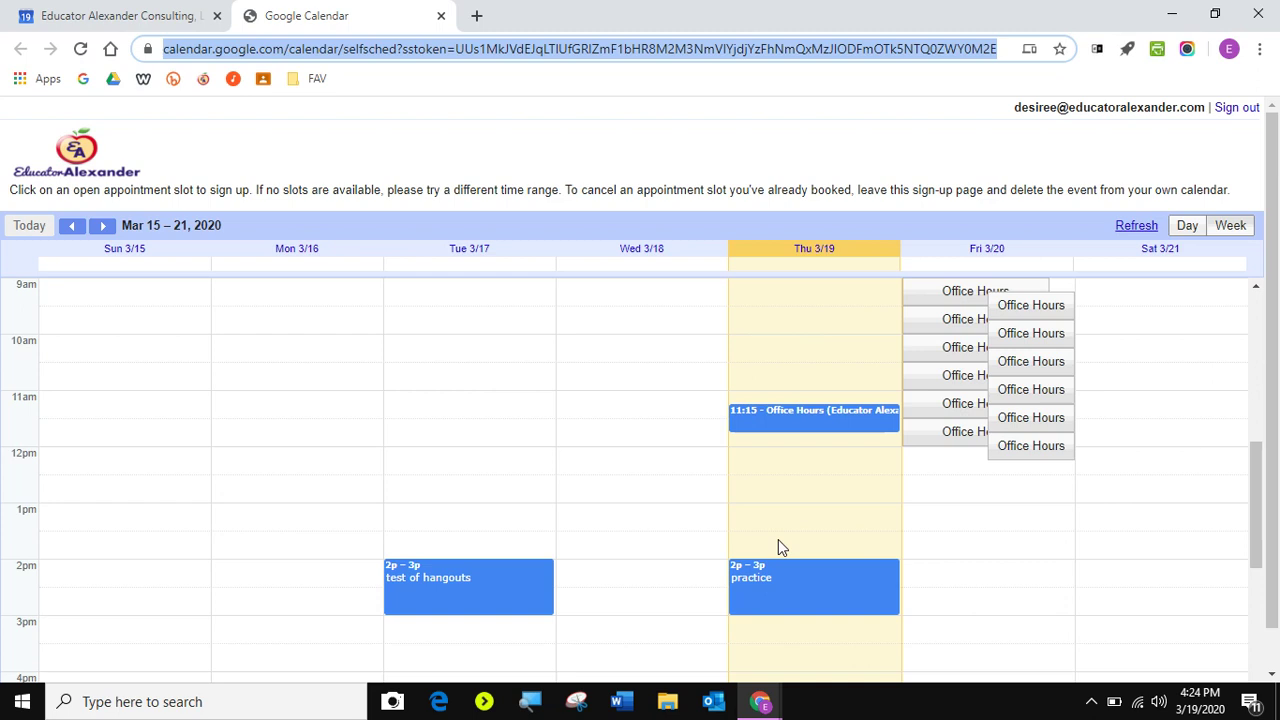
click(81, 49)
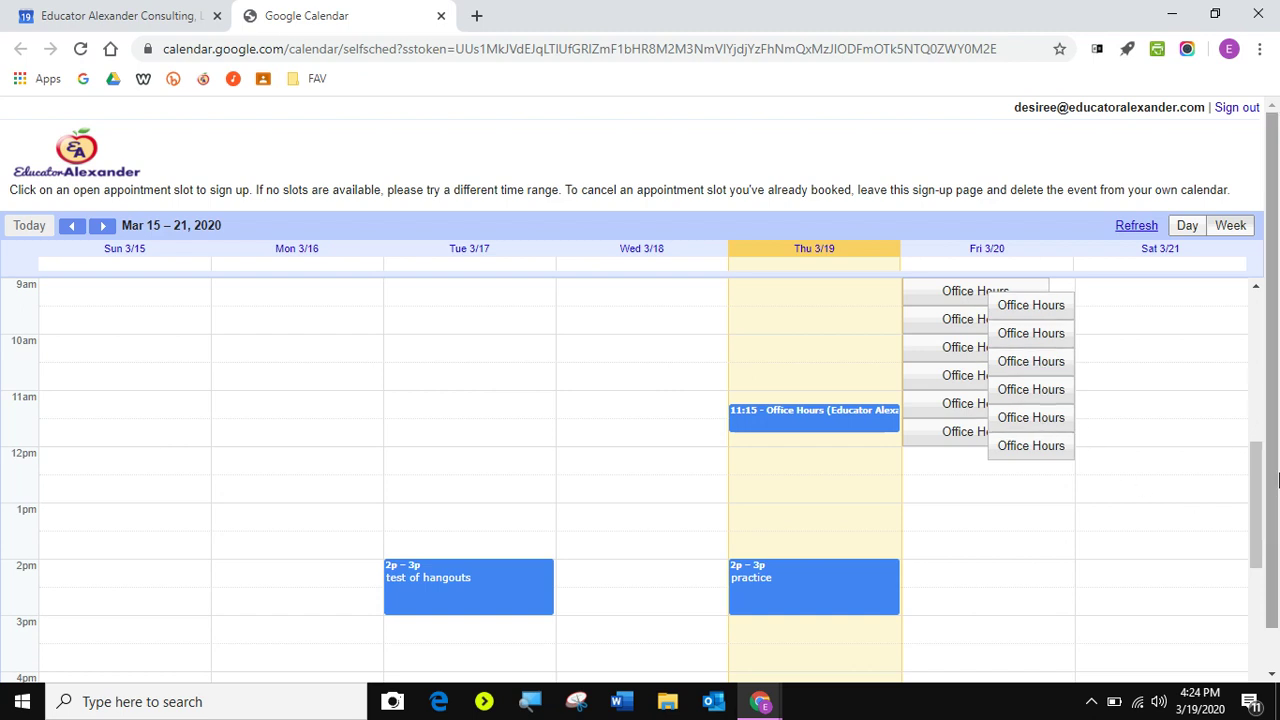
Book the Friday 9:45–10:00am slot with description 'drinking problem' and dismiss the confirmation
click(1034, 340)
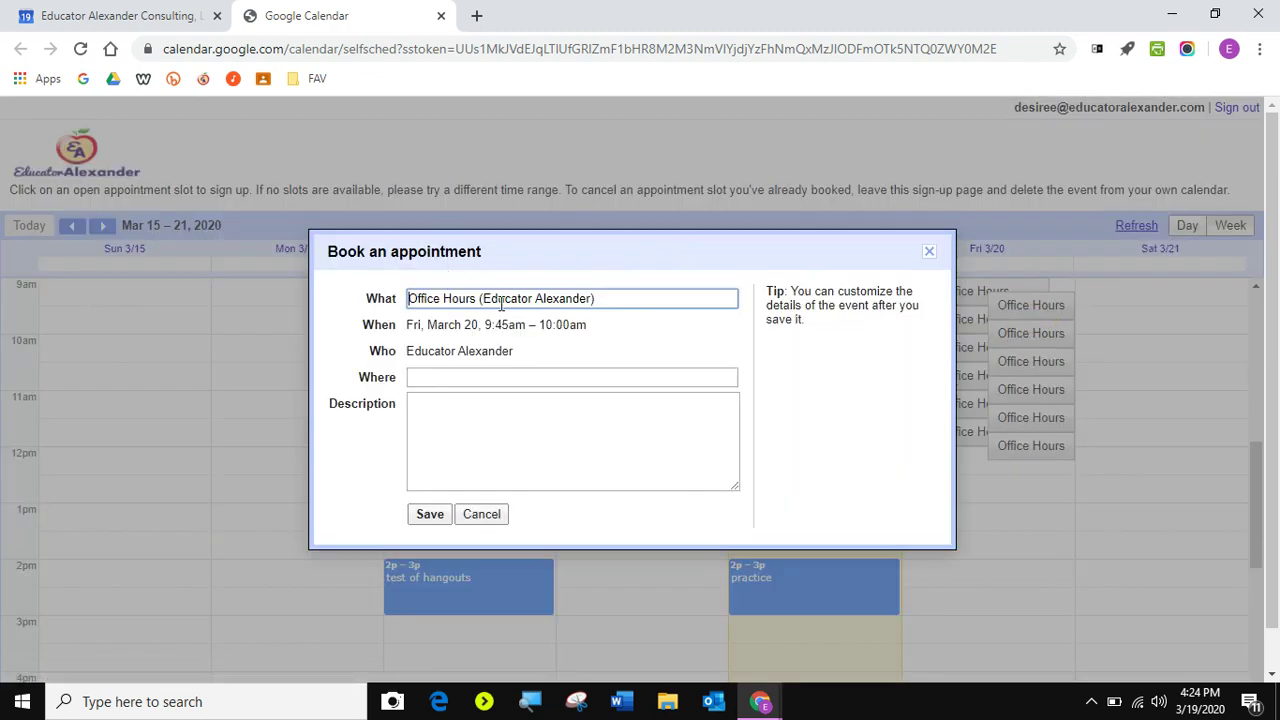
drag(489, 300, 591, 296)
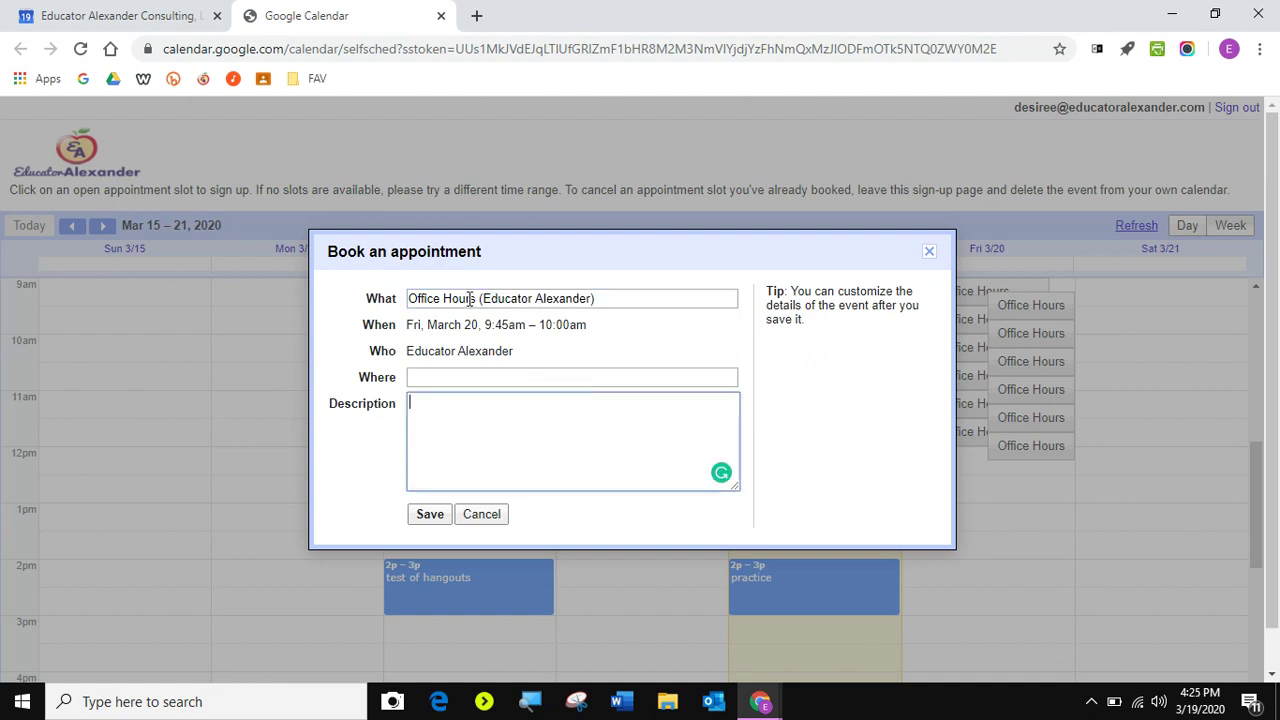
drag(484, 301, 591, 300)
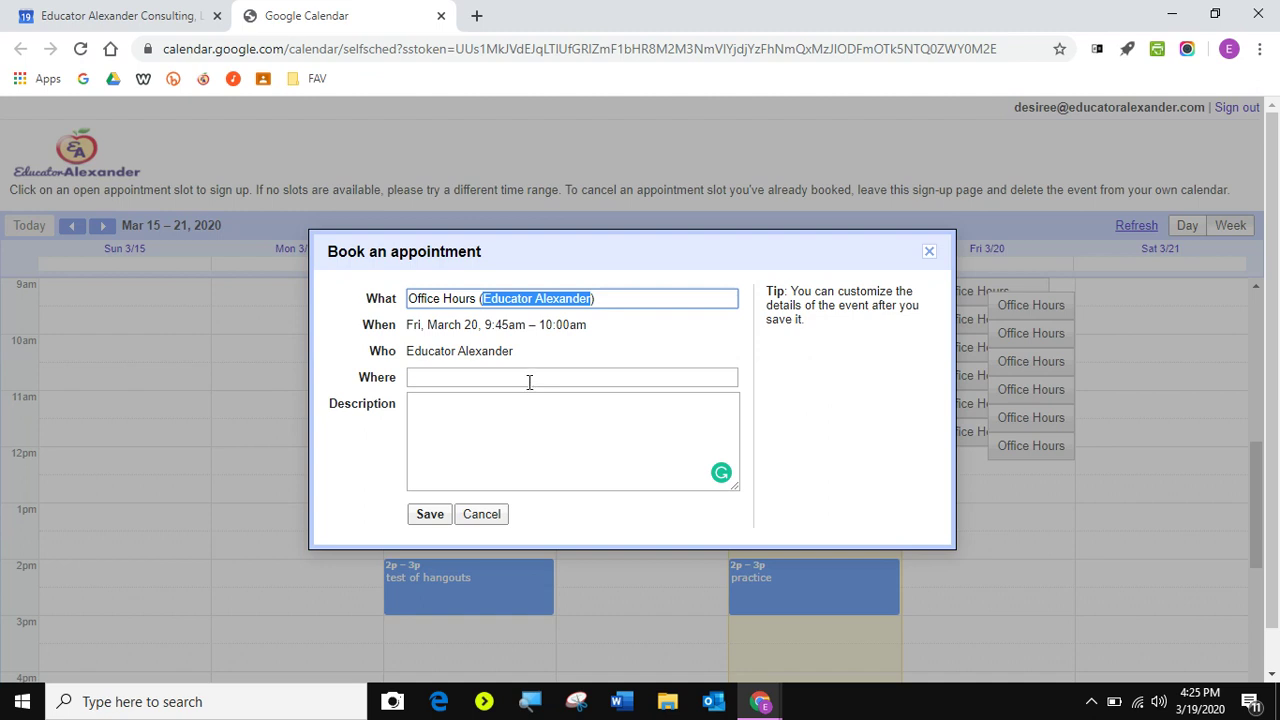
click(495, 421)
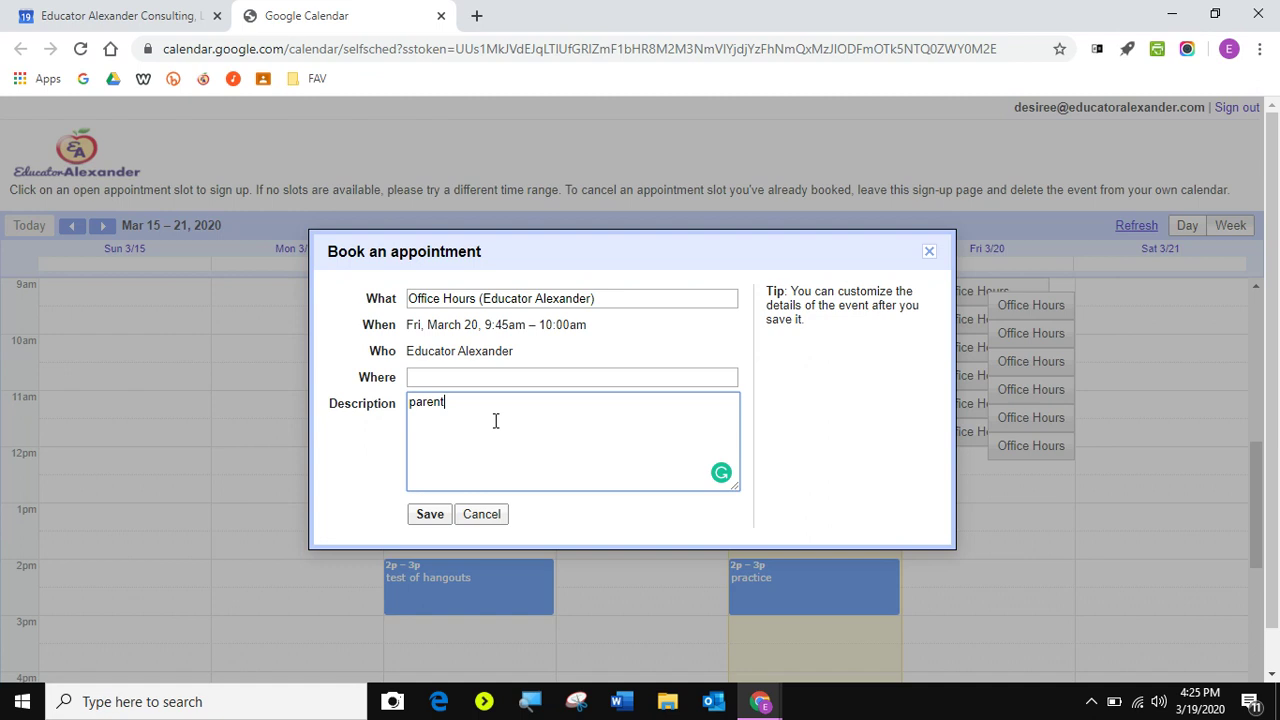
drag(450, 404, 406, 400)
text(drinking problem)
click(432, 516)
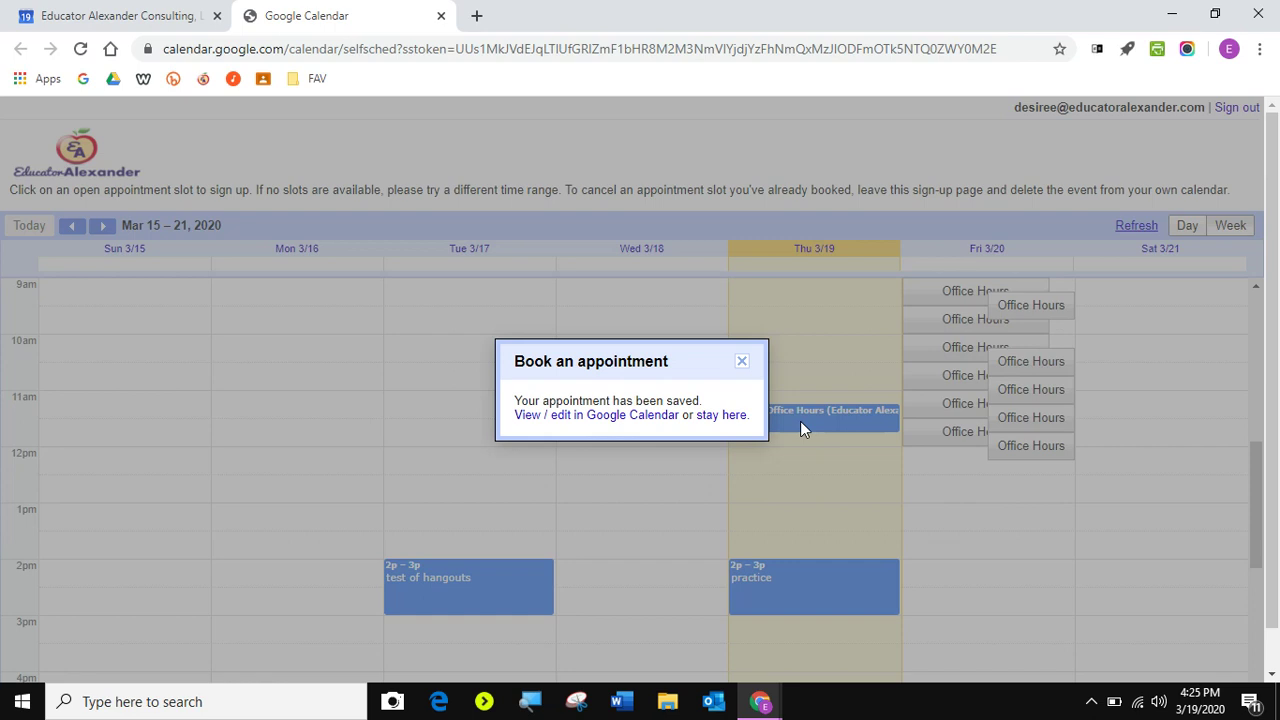
click(742, 361)
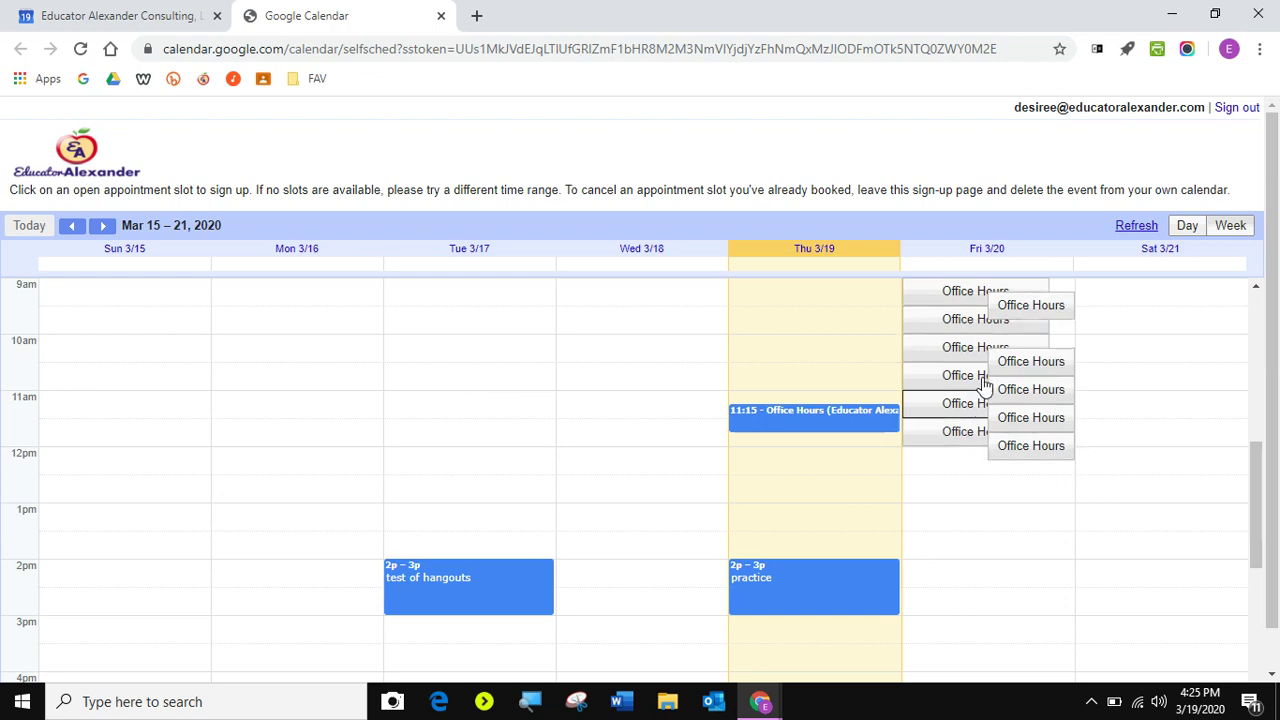
Reload the sign-up page and review the booked 9:45 slot's details reading 'drinking problem'
click(80, 48)
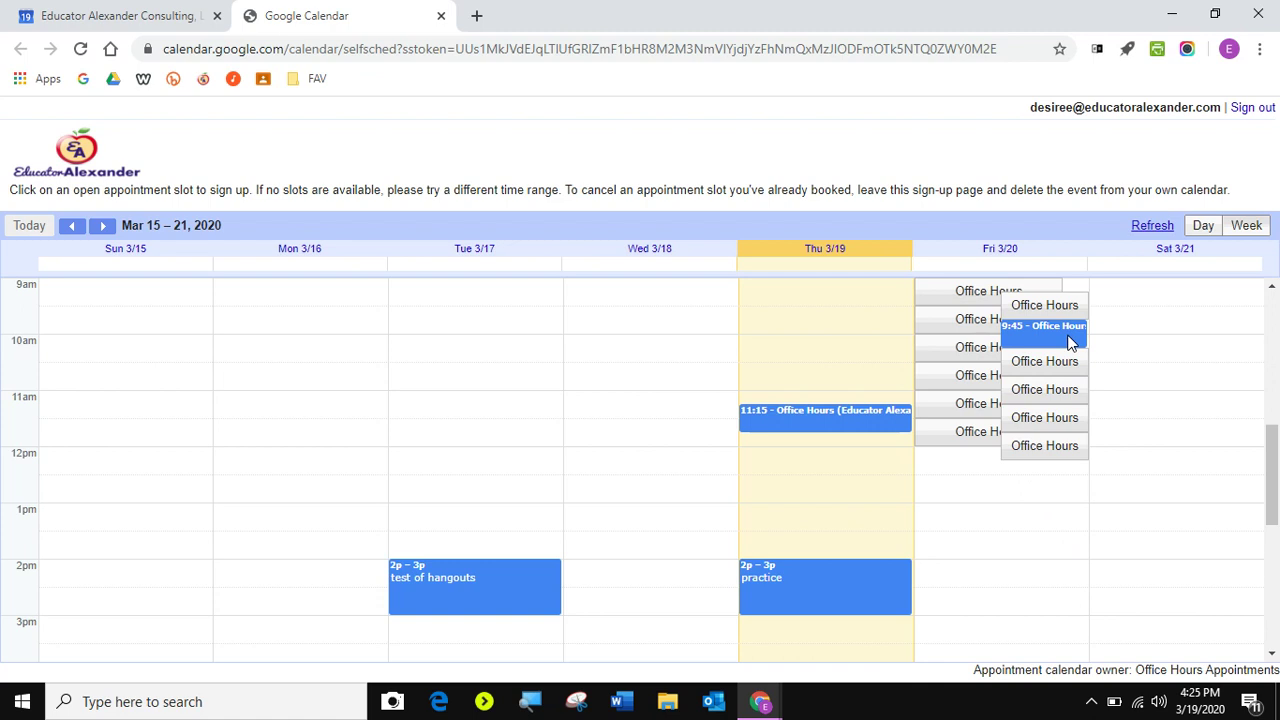
click(1040, 335)
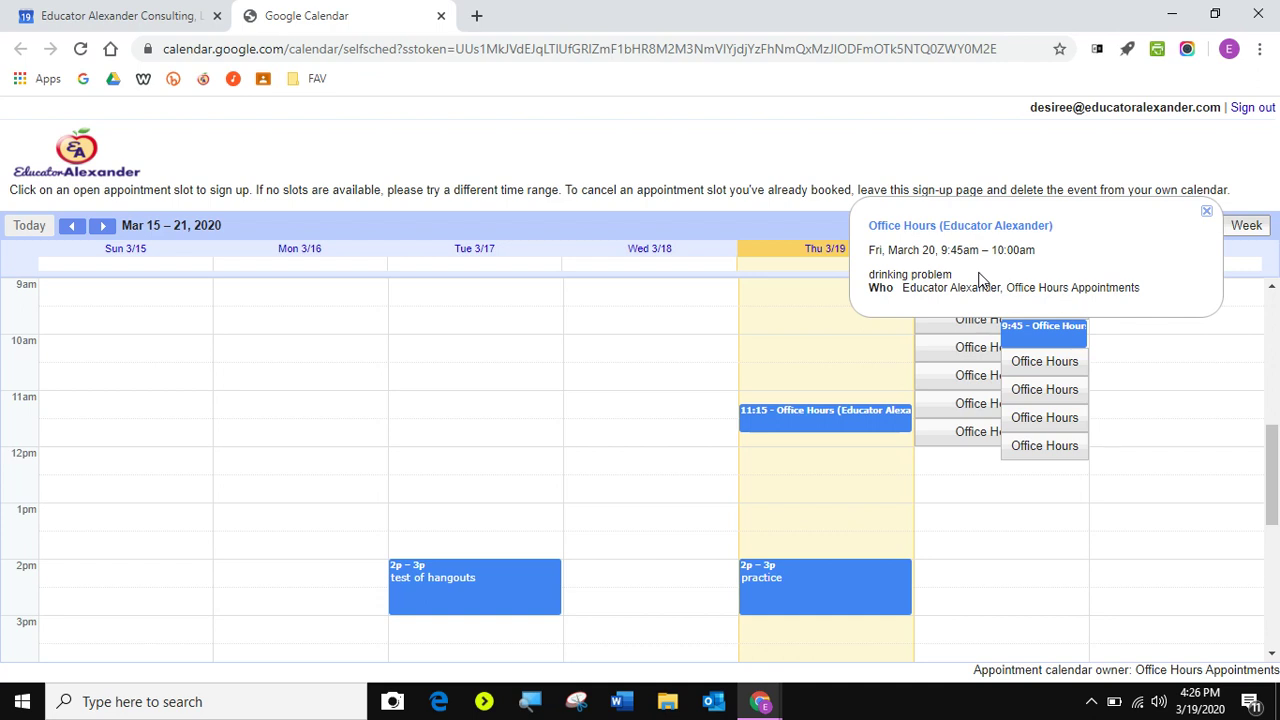
click(1208, 212)
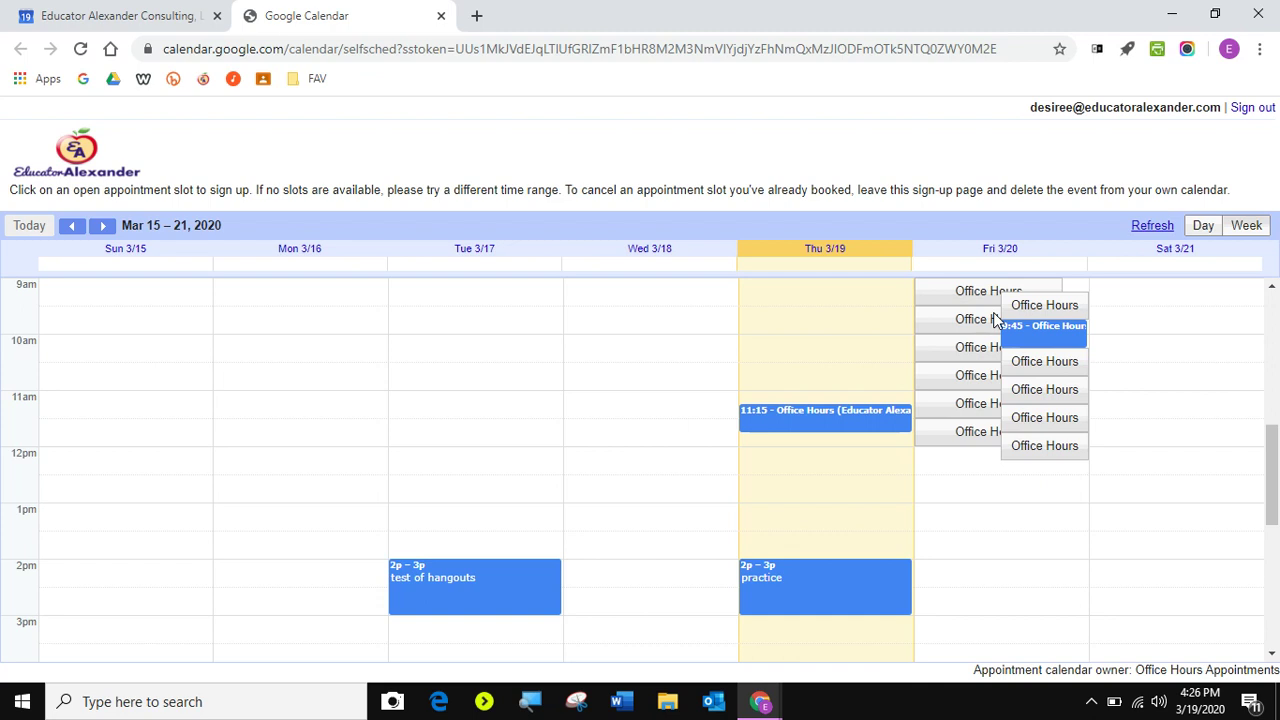
In the main week view, inspect Friday's 9am–12pm Office Hours block and its booked appointment
click(128, 17)
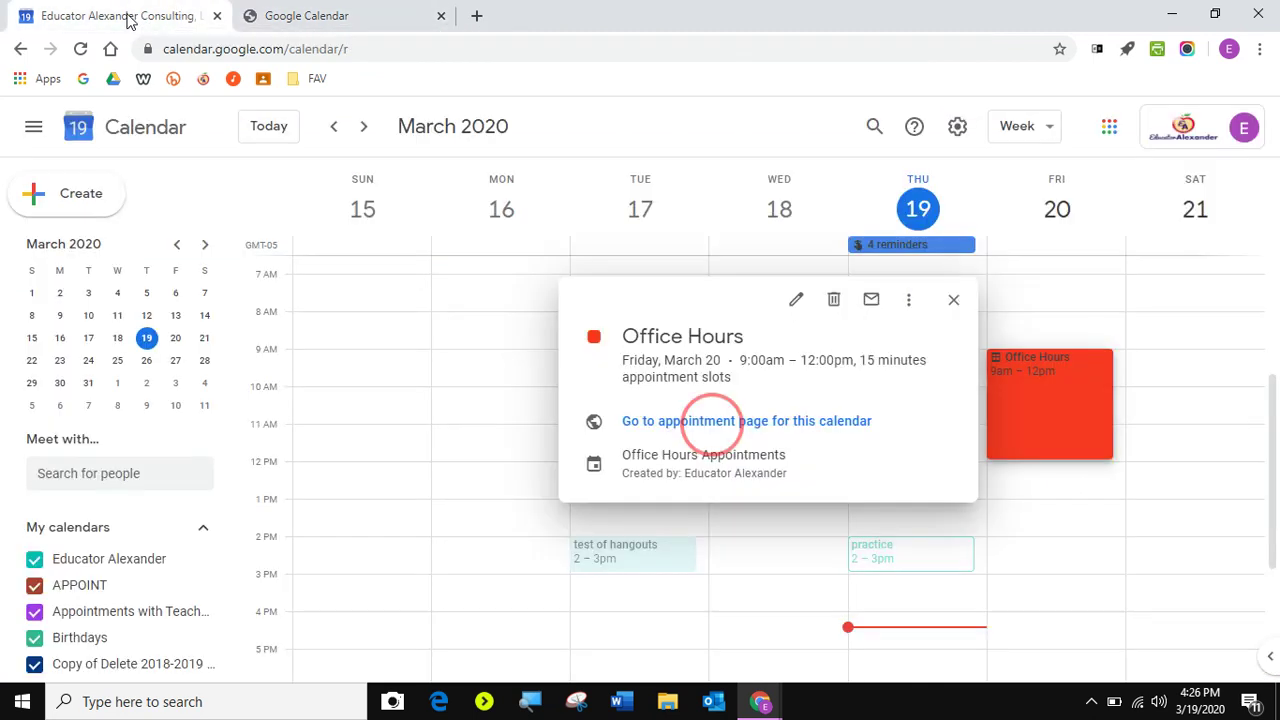
click(953, 301)
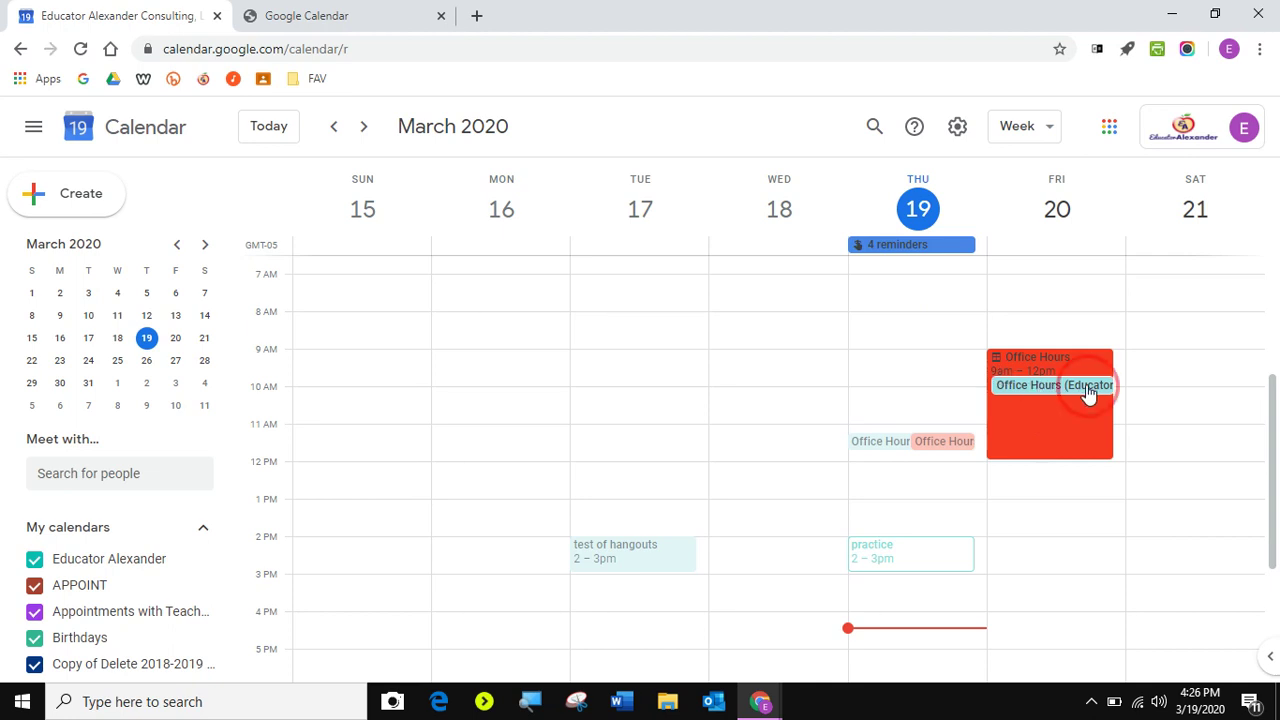
click(1088, 390)
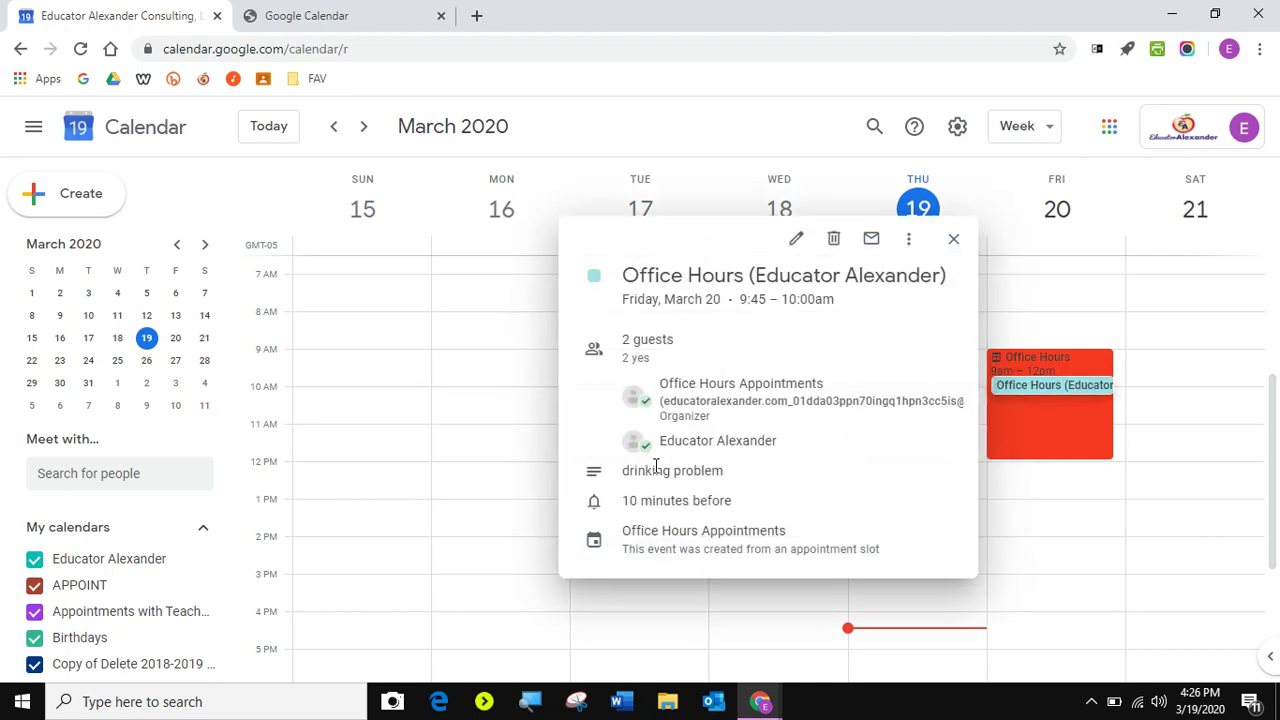
click(954, 240)
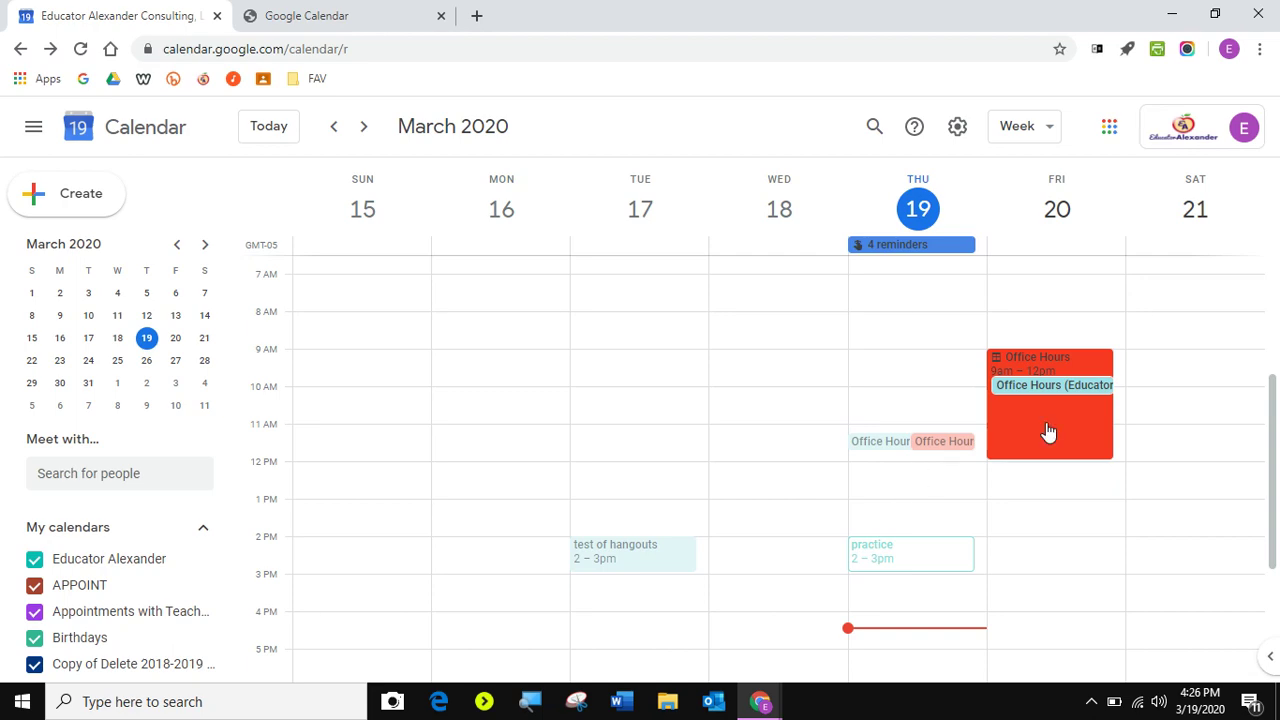
click(371, 26)
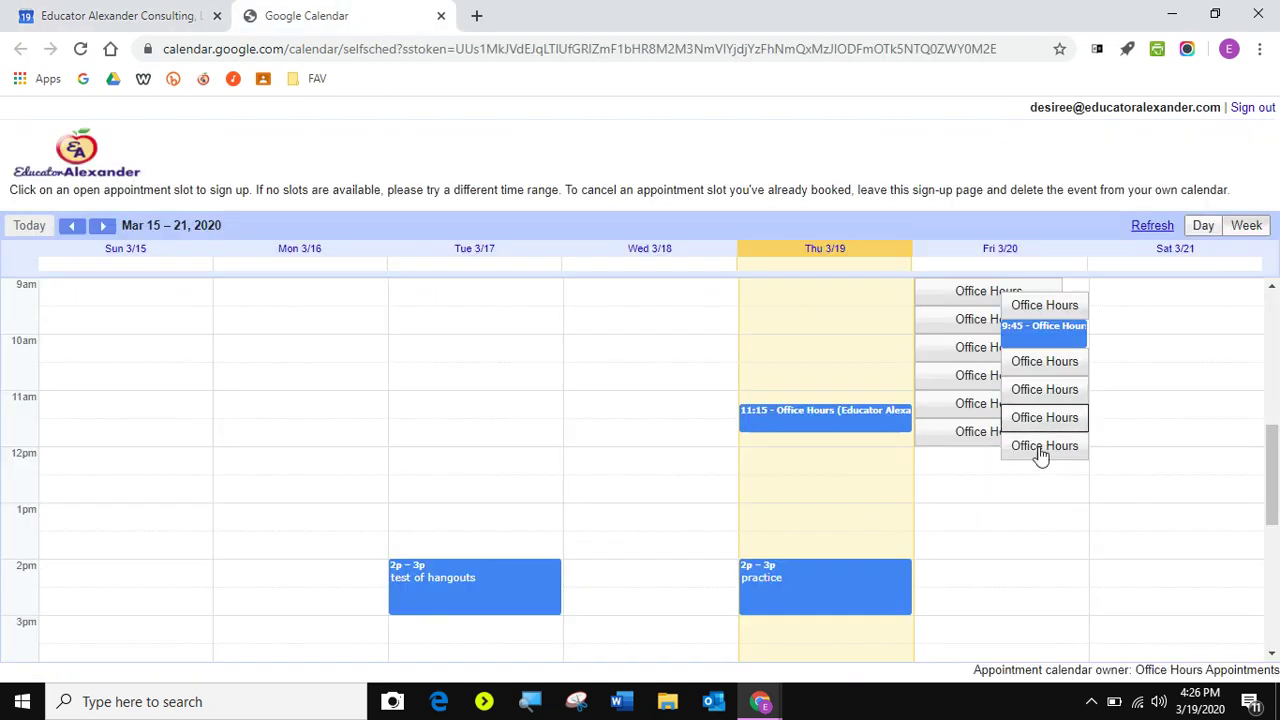
click(100, 16)
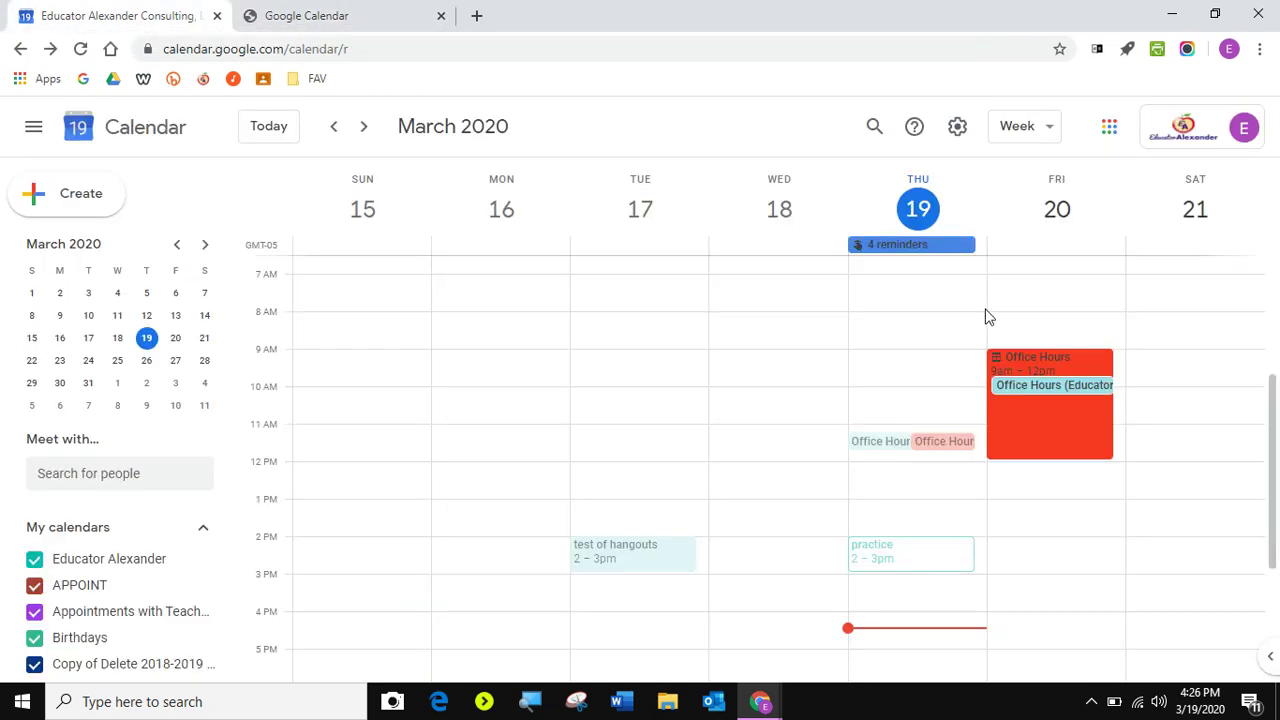
Delete Friday's Office Hours slots and confirm the sign-up page shows none until Apr 14, 2020
right_click(1016, 452)
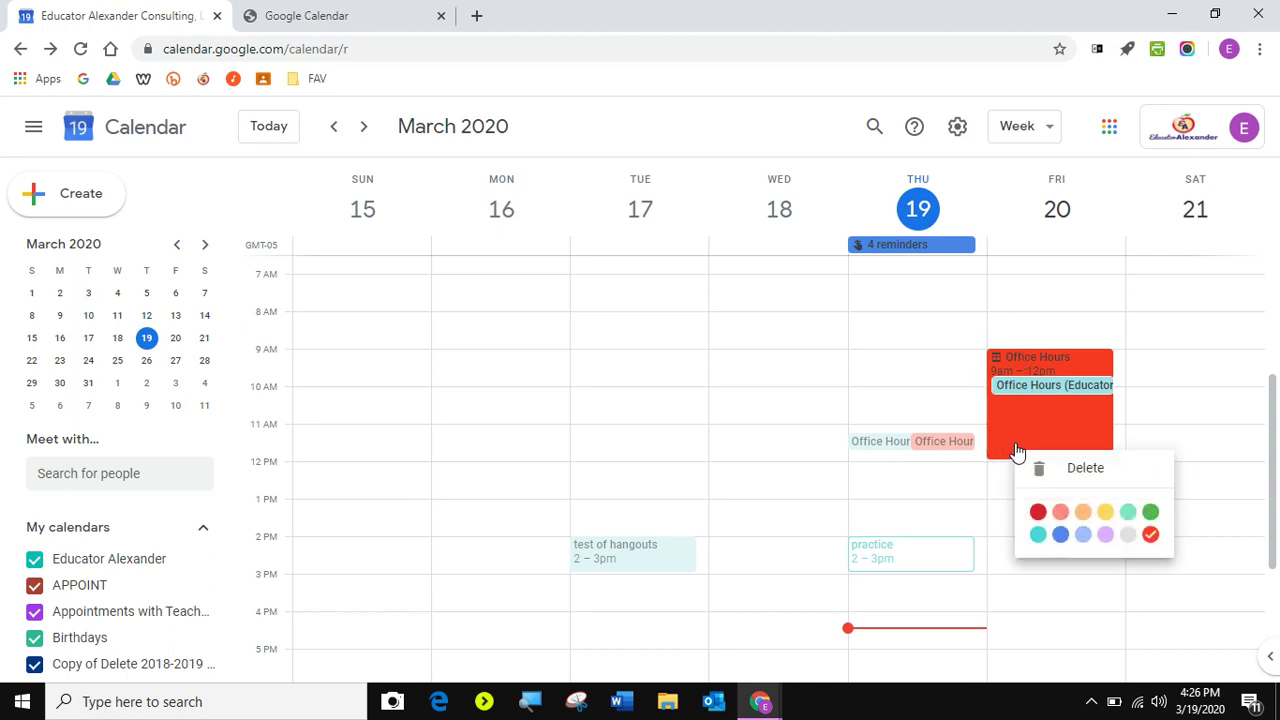
click(1078, 474)
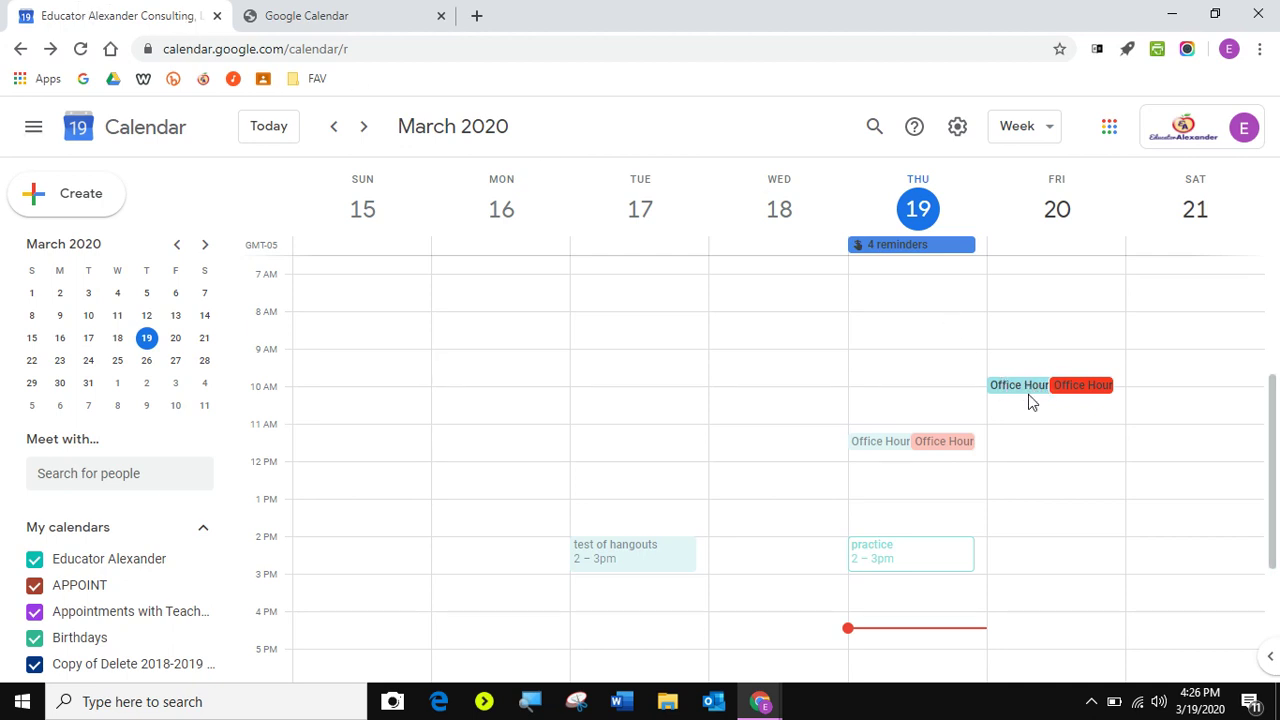
click(276, 18)
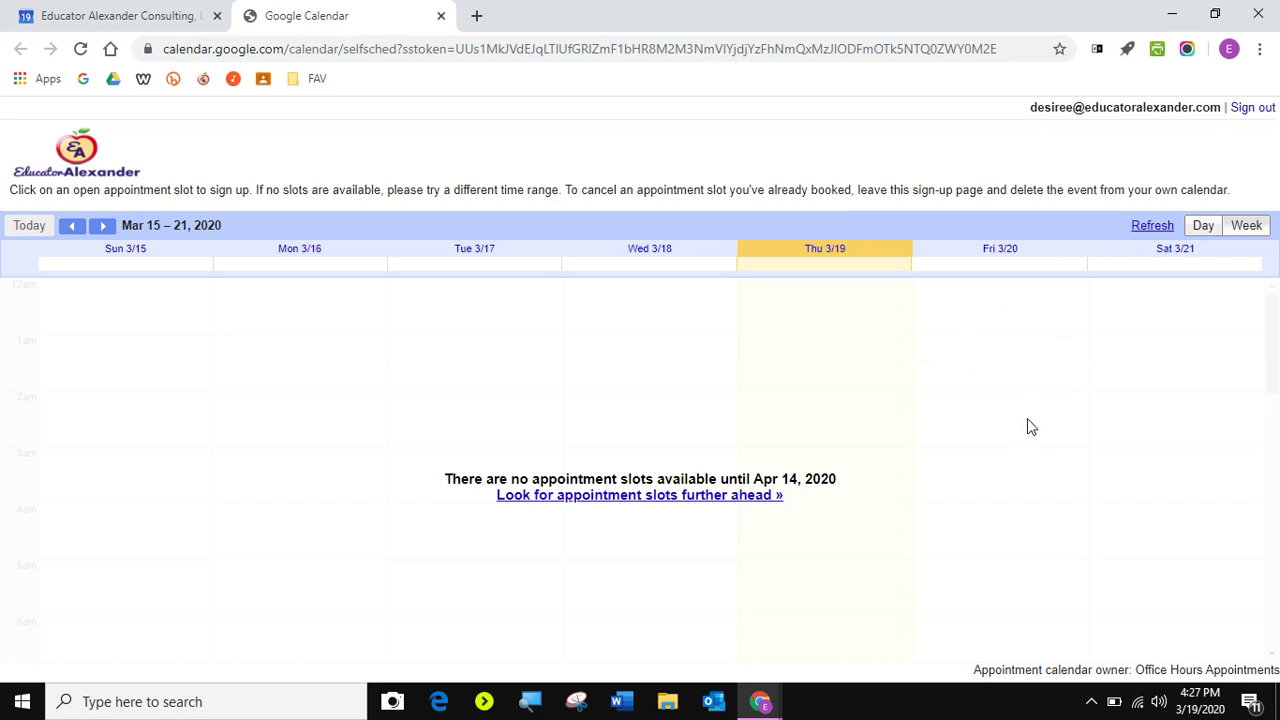
Return to the calendar week view, then try loading bit.ly.com in a new tab
click(92, 20)
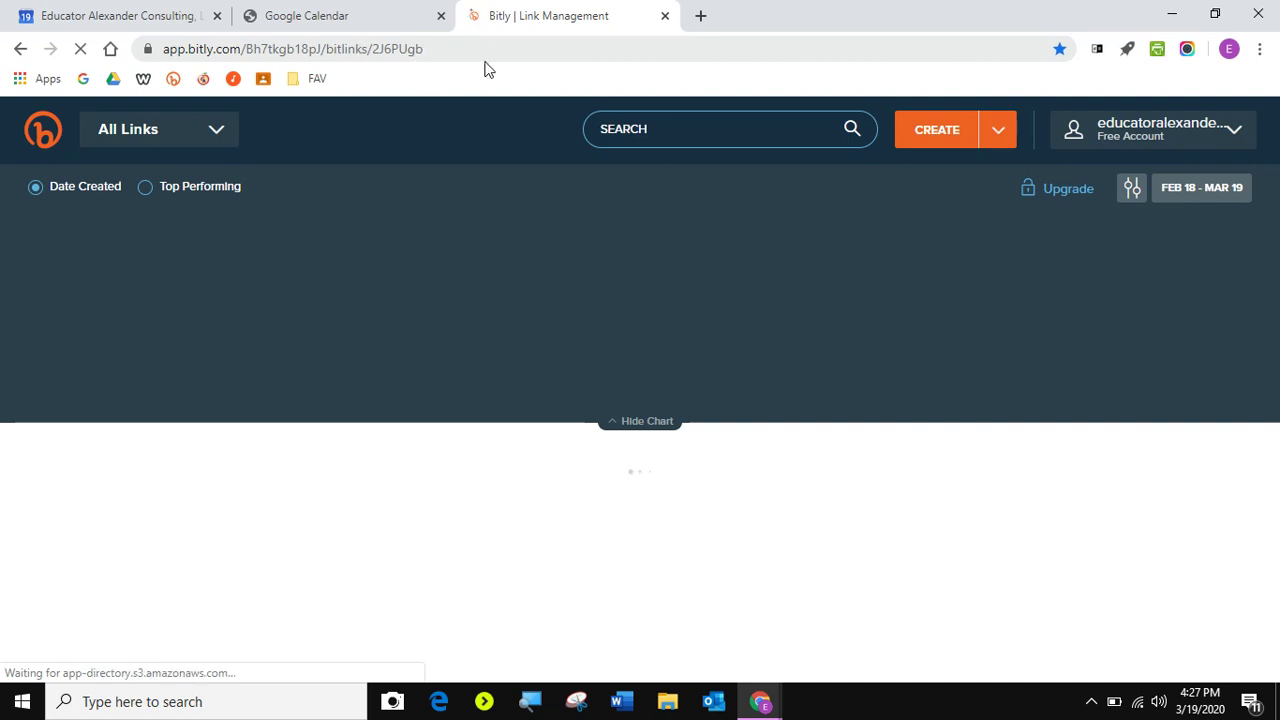
click(701, 19)
text(bi)
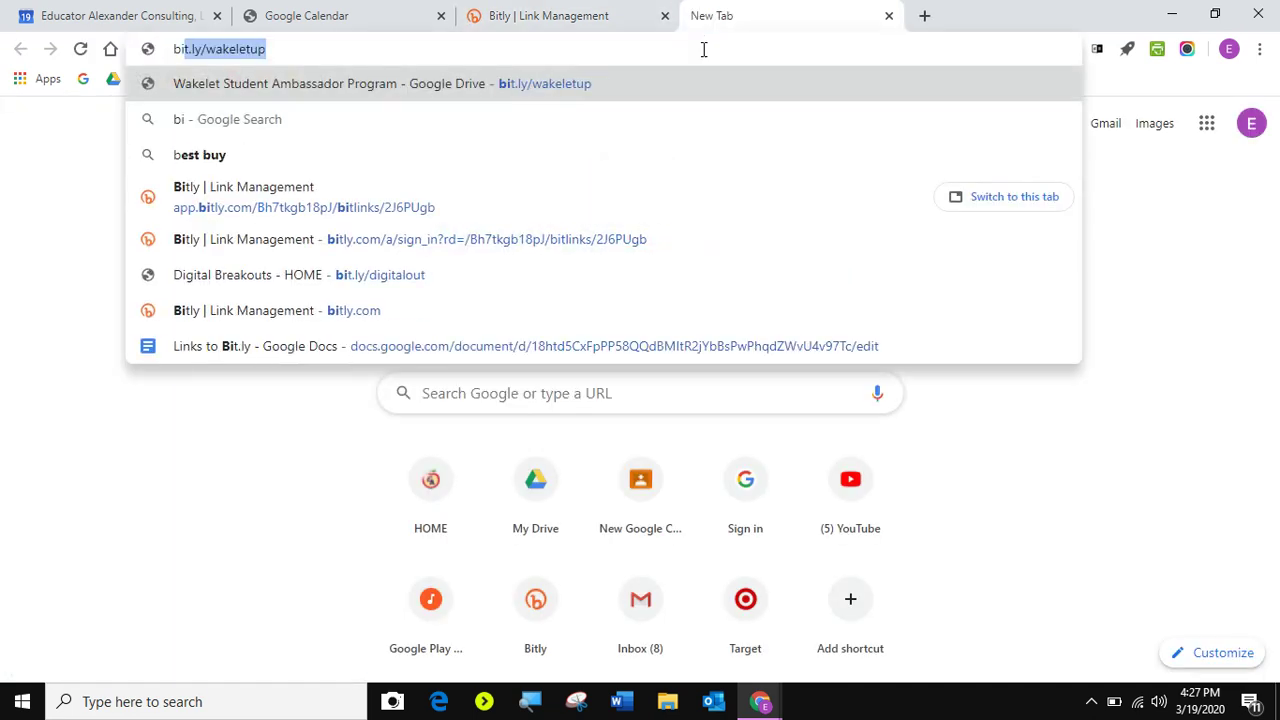
text(t.l)
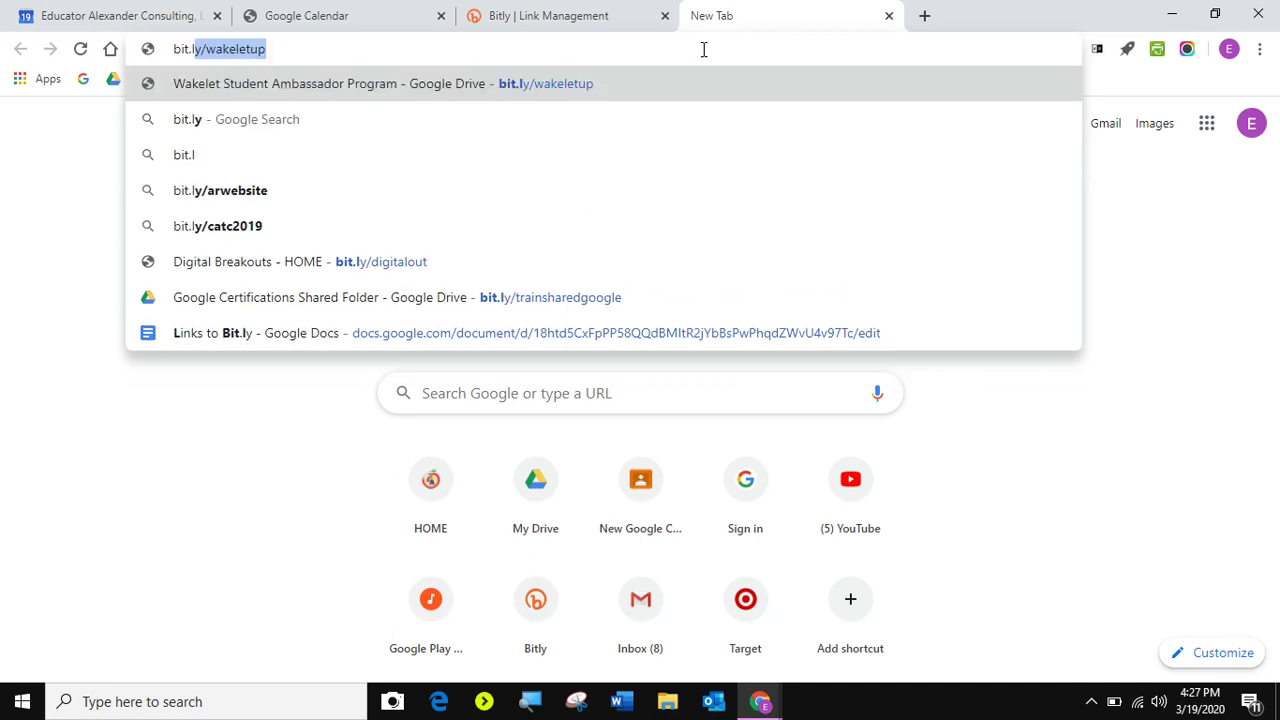
text(y.com)
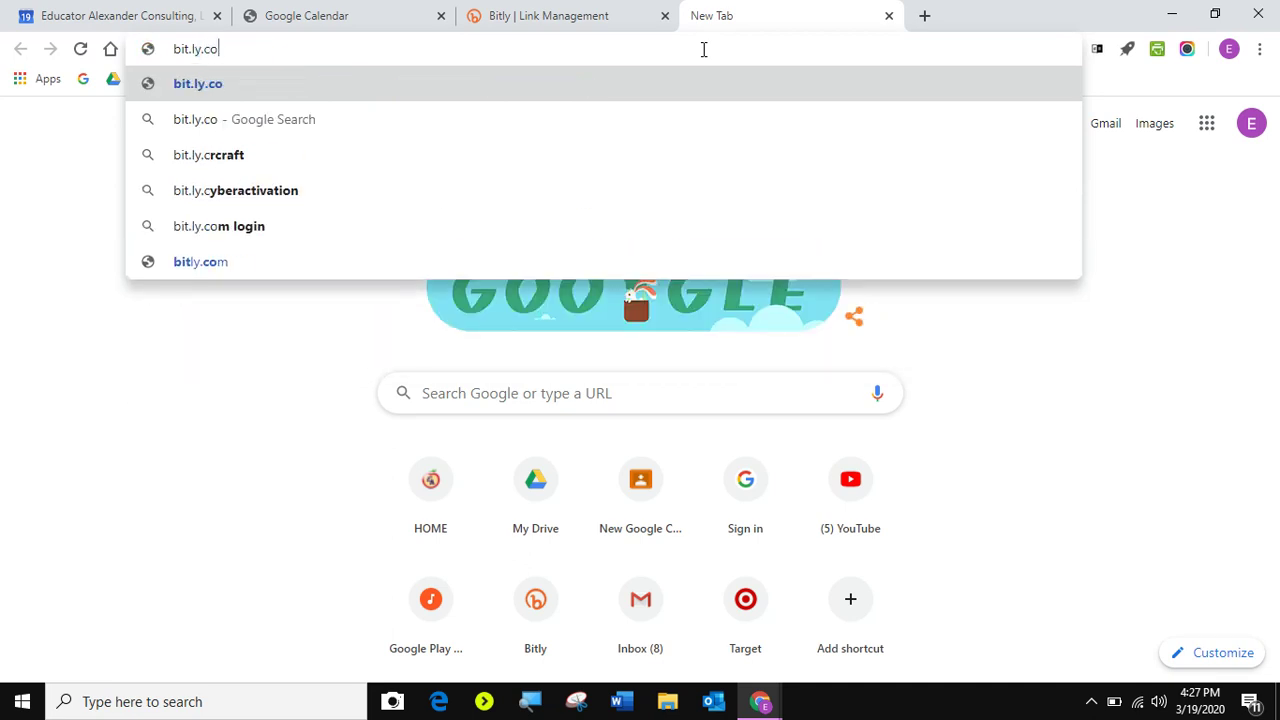
key(Return)
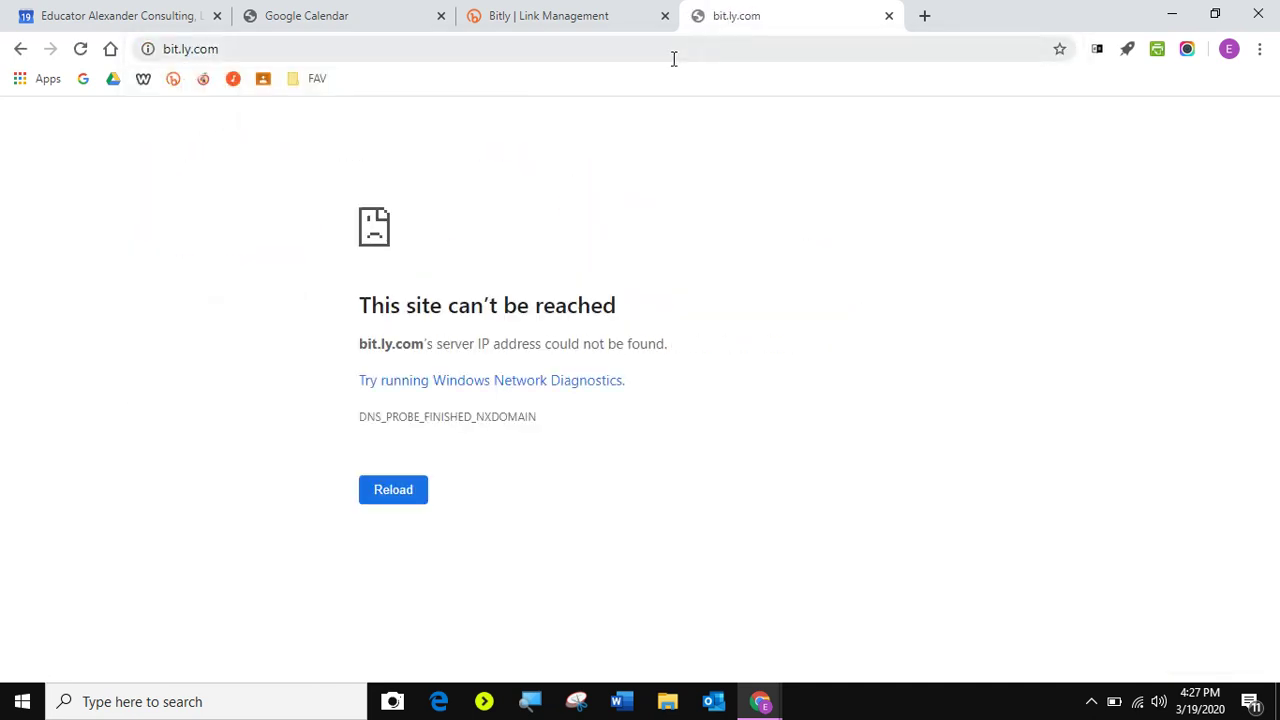
Correct the mistyped Bitly address until the bitly.com link dashboard loads
click(212, 52)
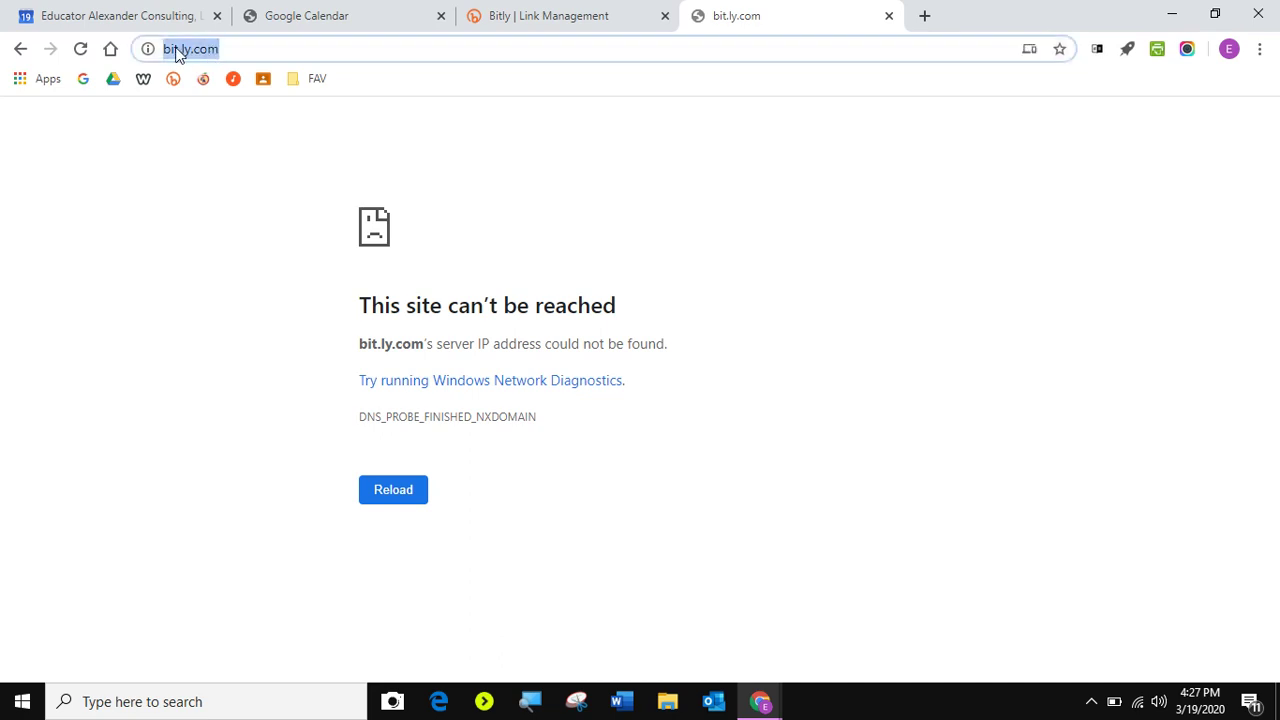
click(183, 50)
key(BackSpace)
key(BackSpace)
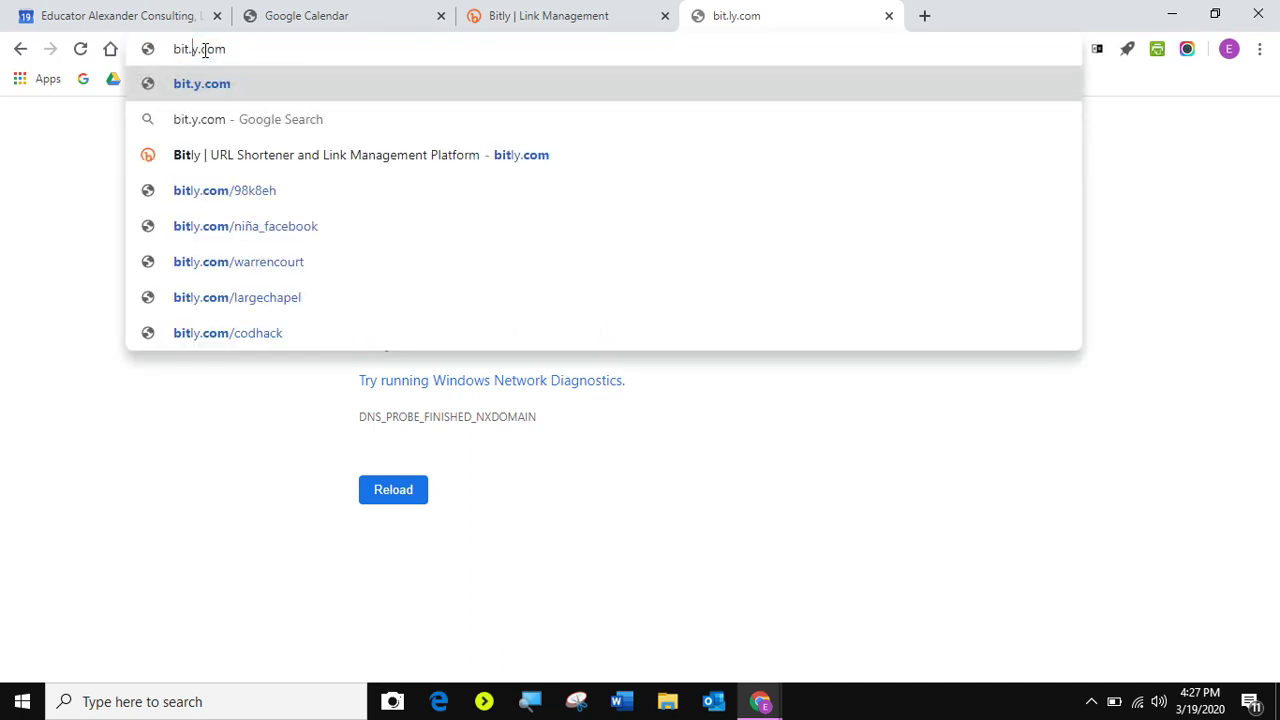
text(ly)
key(Return)
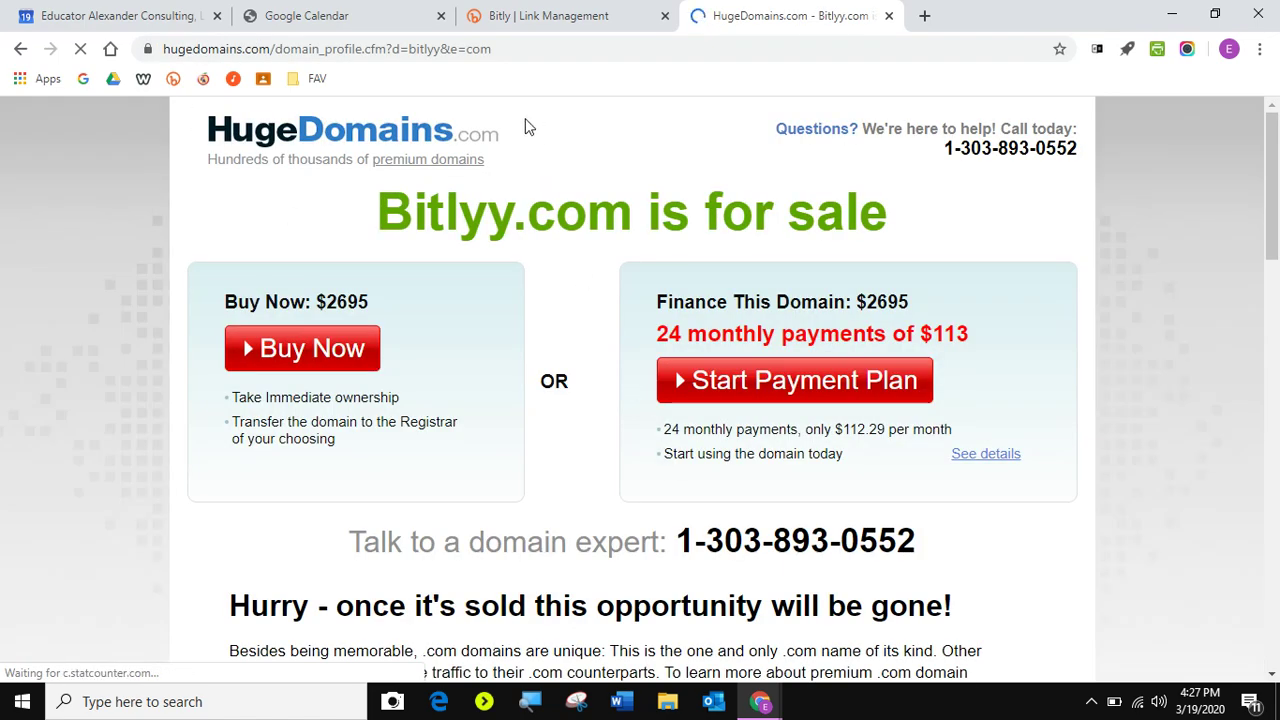
click(203, 51)
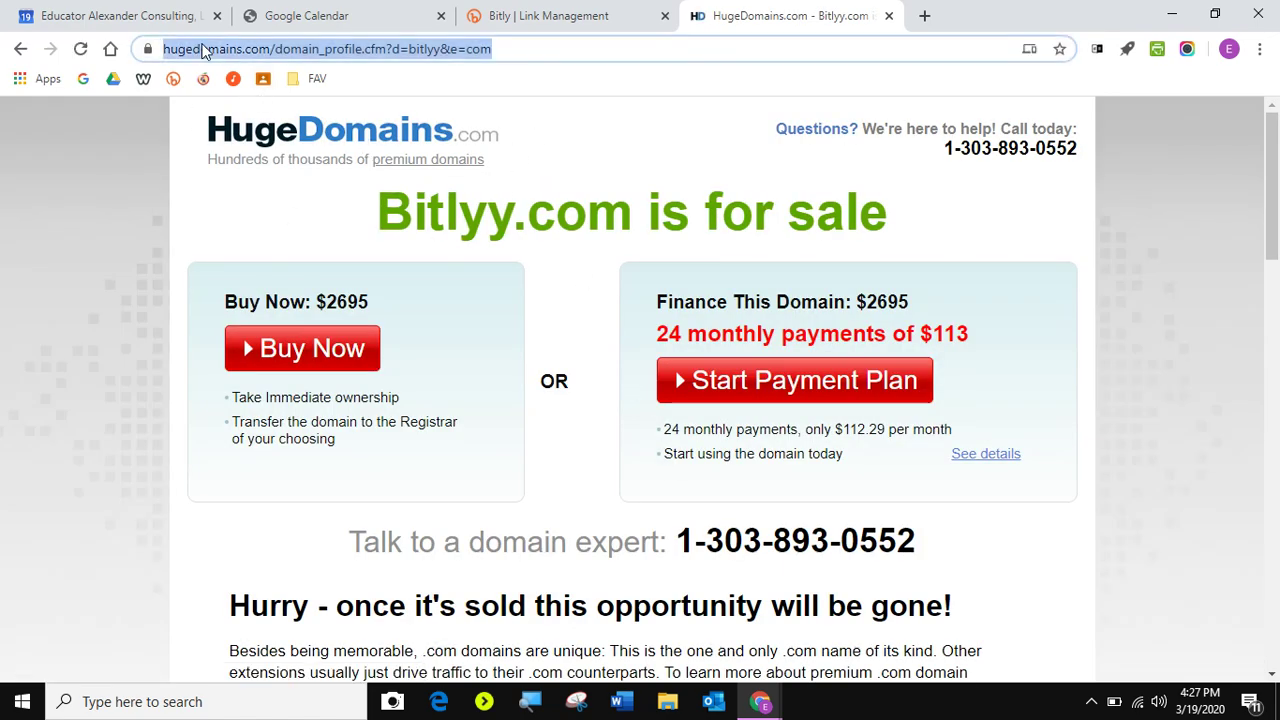
text(bitlu)
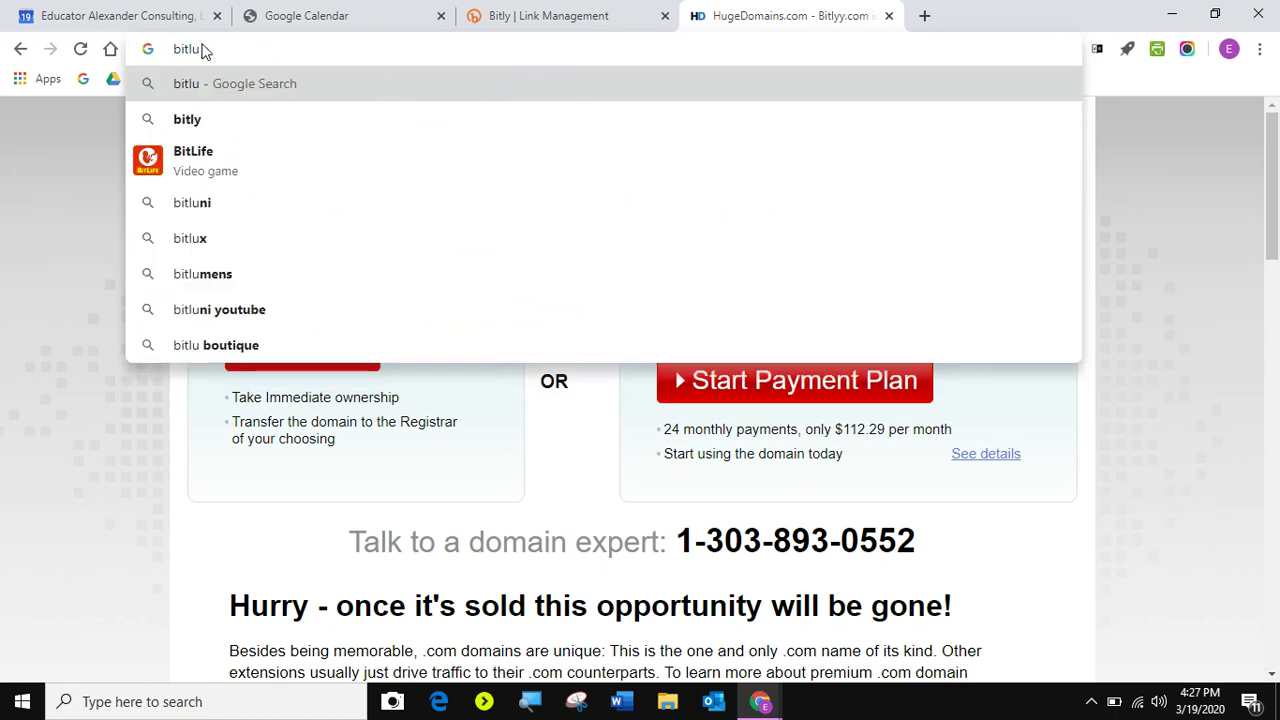
key(BackSpace)
text(y.com/Bh7tkgb18pJ/bitlinks/3970j3P)
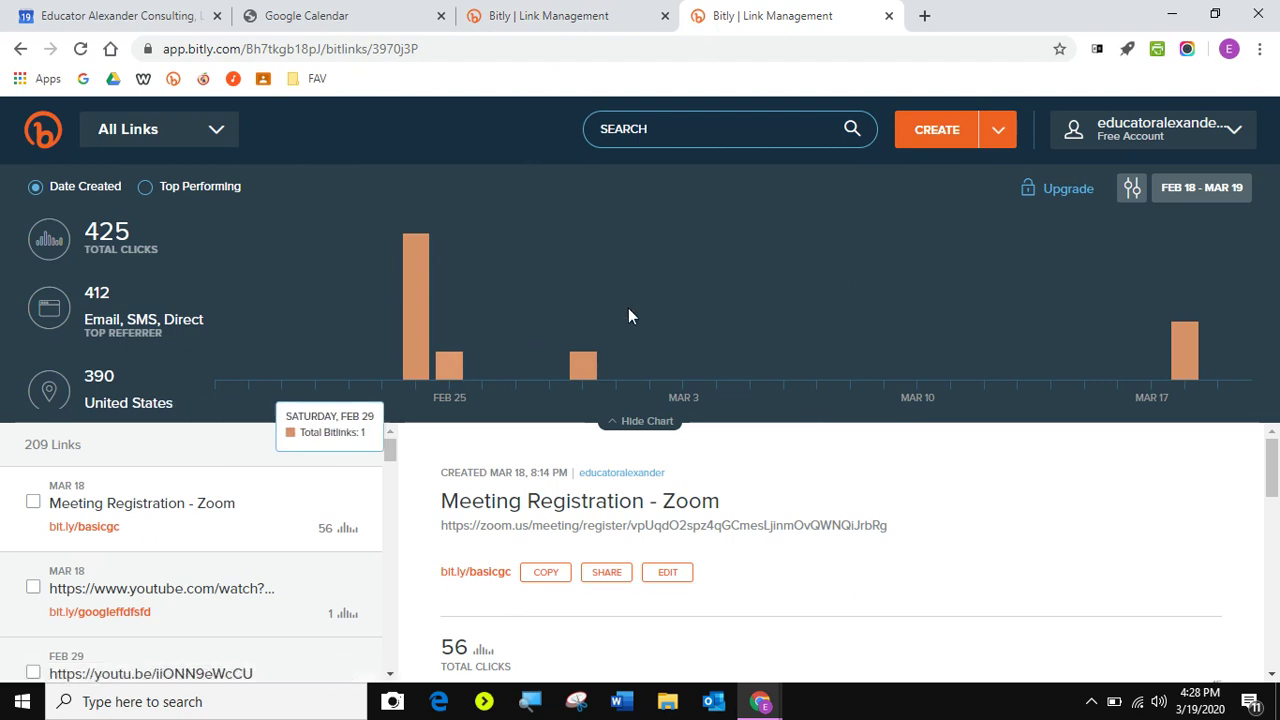
Create a Bitly link from the calendar sign-up URL pasted as plain text
click(937, 148)
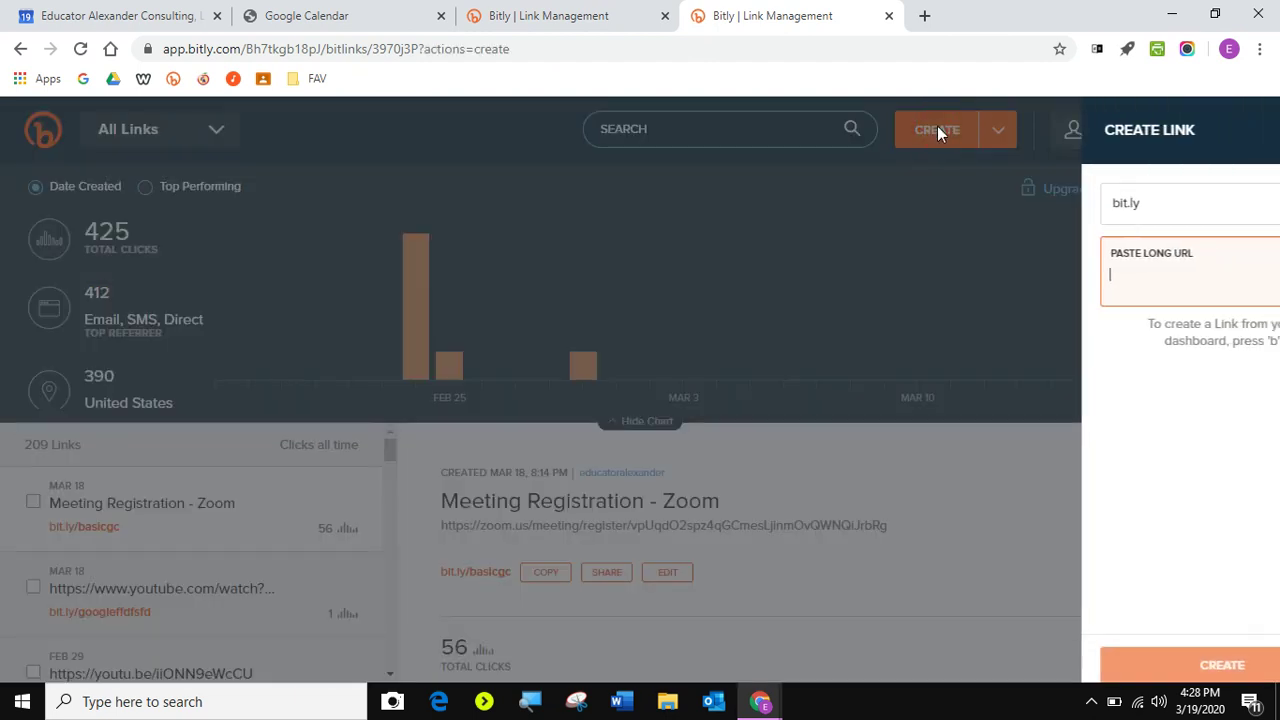
right_click(1056, 277)
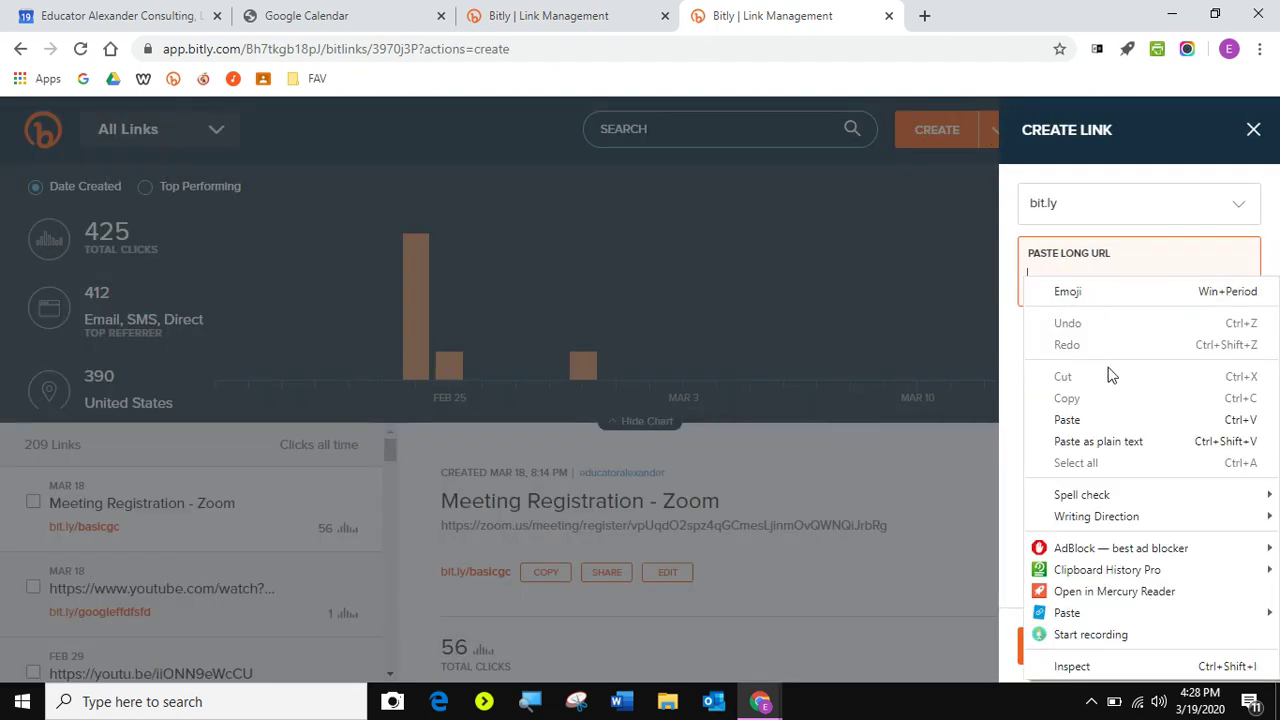
click(1098, 441)
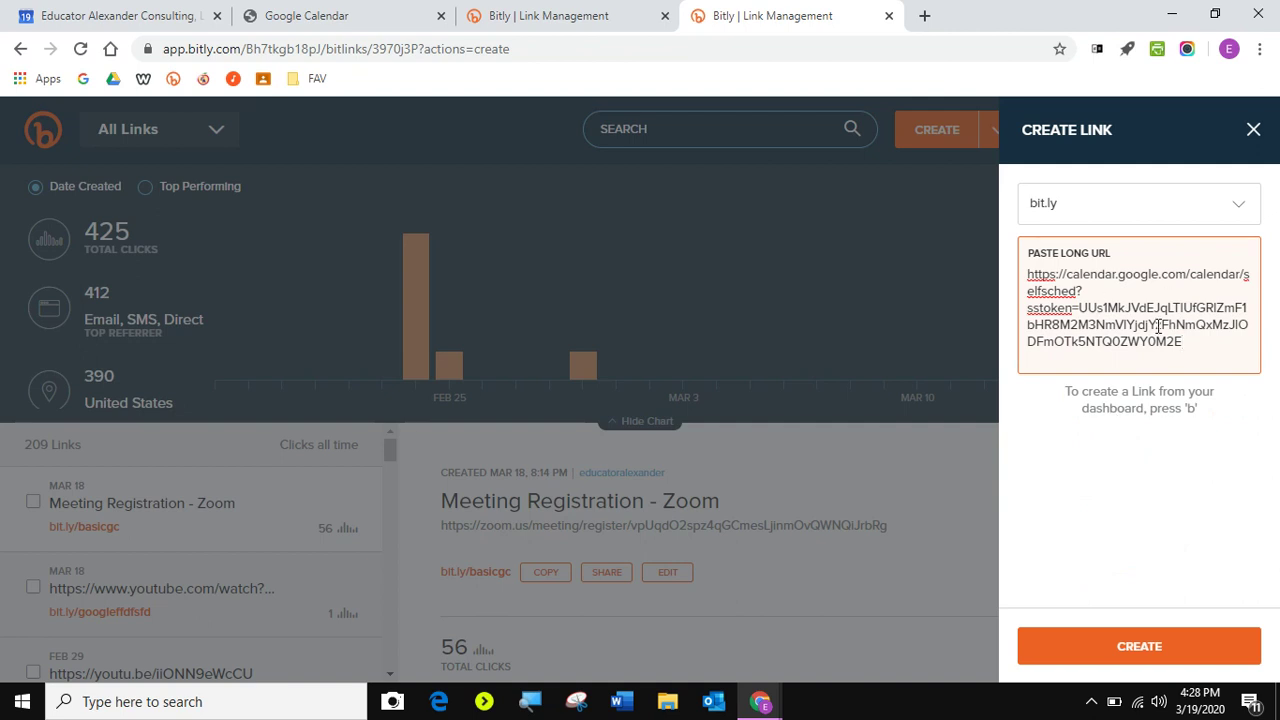
click(1157, 643)
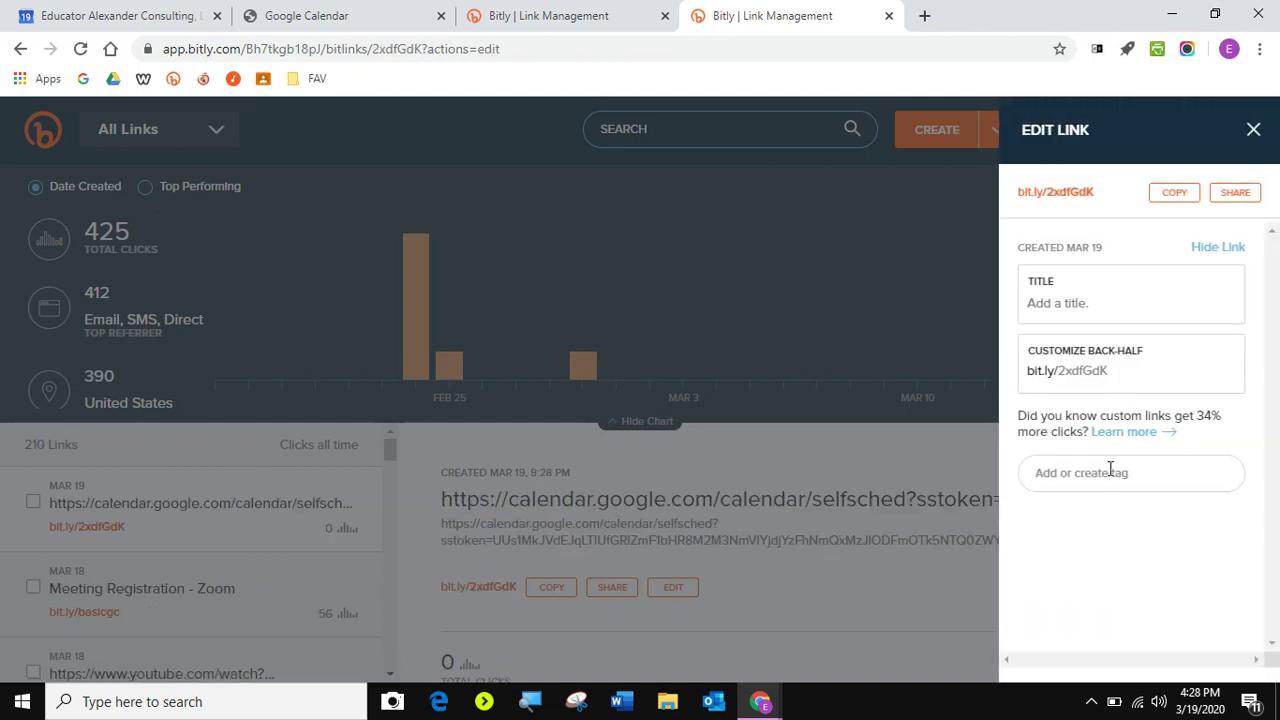
Try changing the back-half to 'calendar', which Bitly rejects as already taken
drag(1118, 369, 1062, 370)
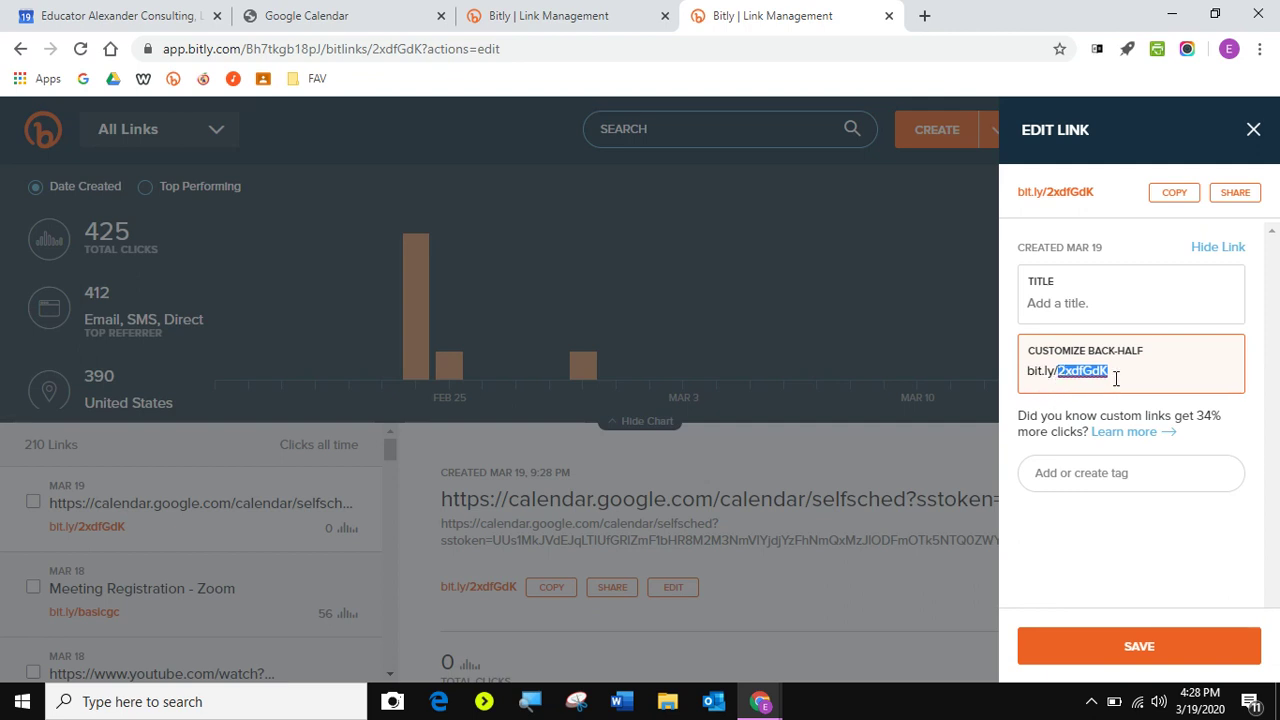
text(calendar)
click(1156, 655)
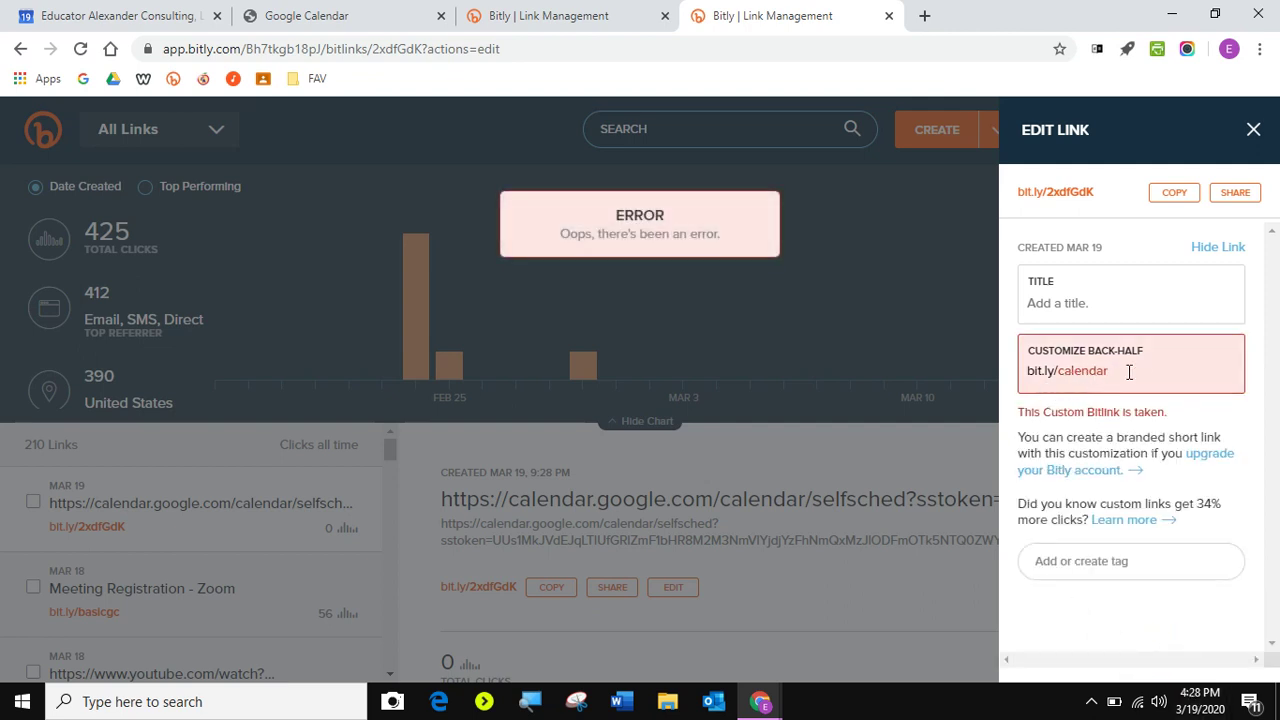
click(1063, 373)
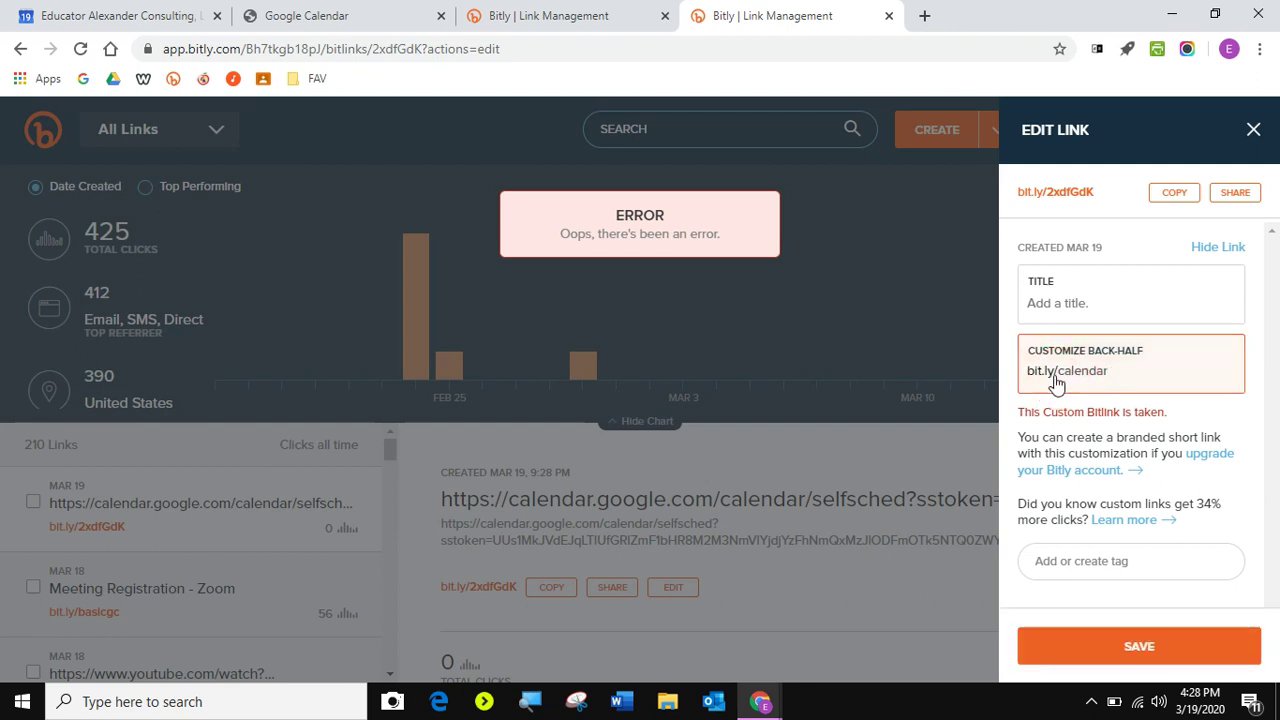
click(1059, 375)
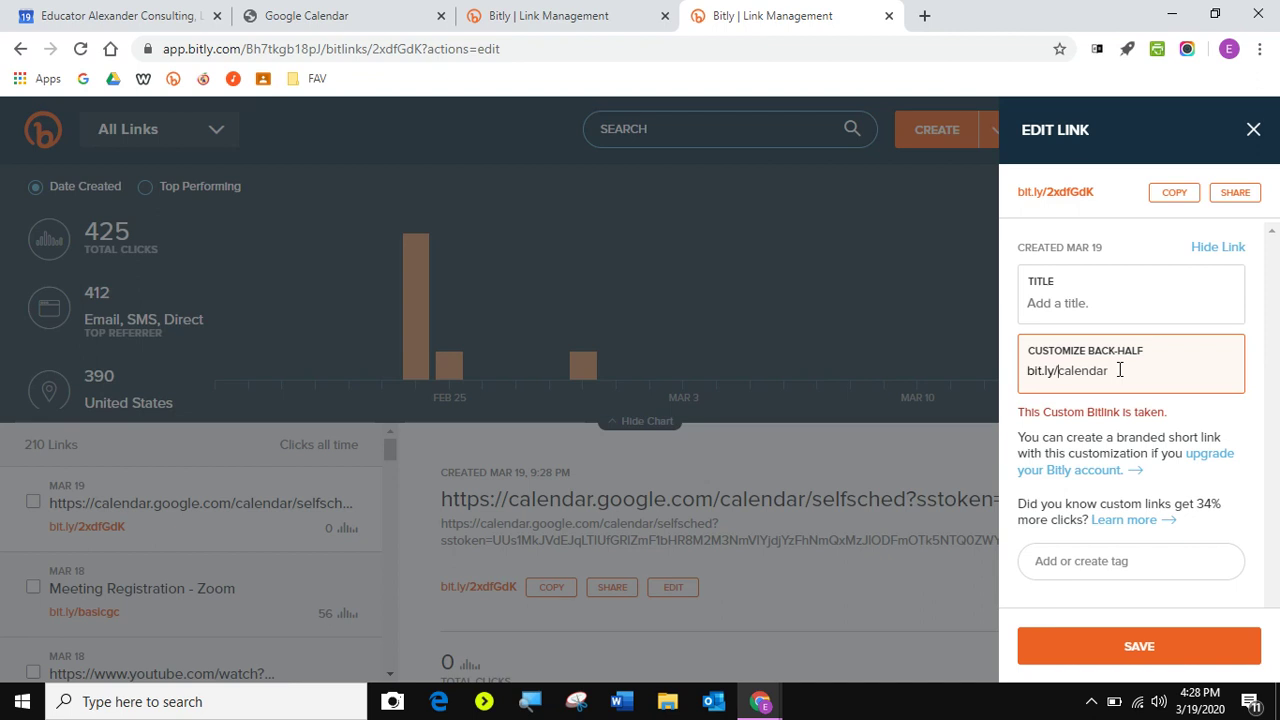
drag(1120, 370, 1034, 368)
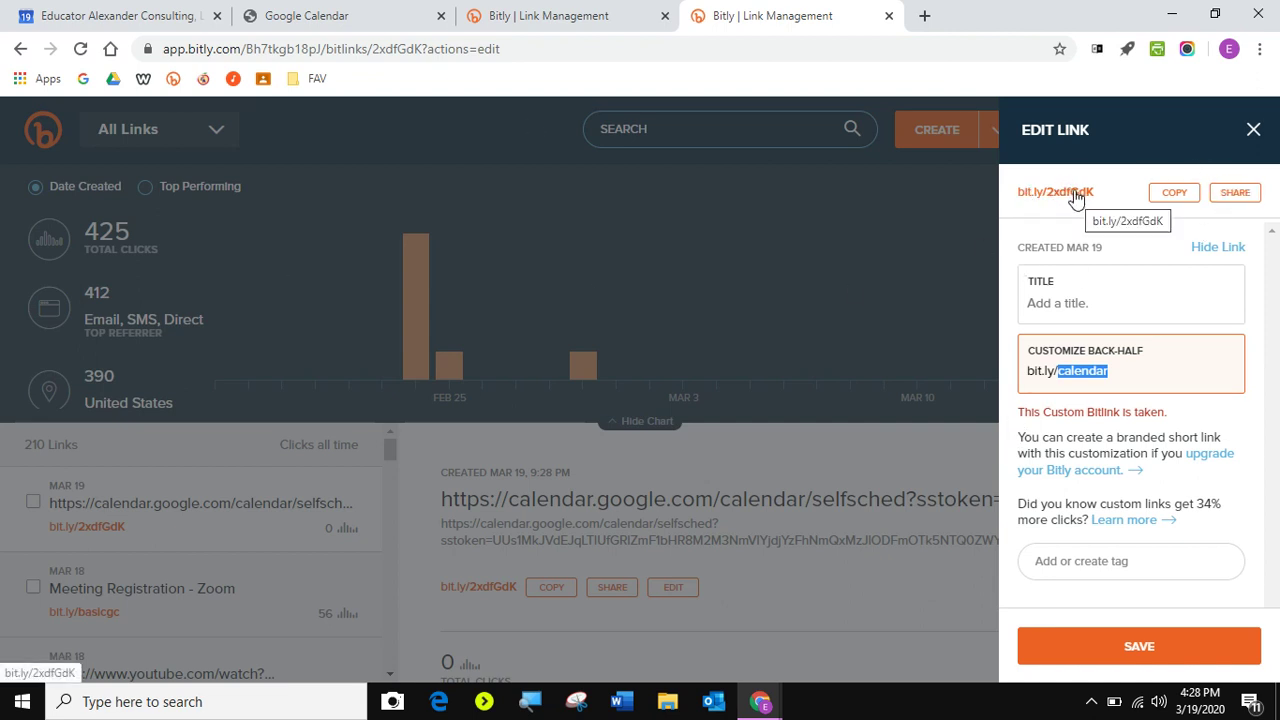
Glance at the sign-up page, then go back to the March 15–21 week view
click(360, 22)
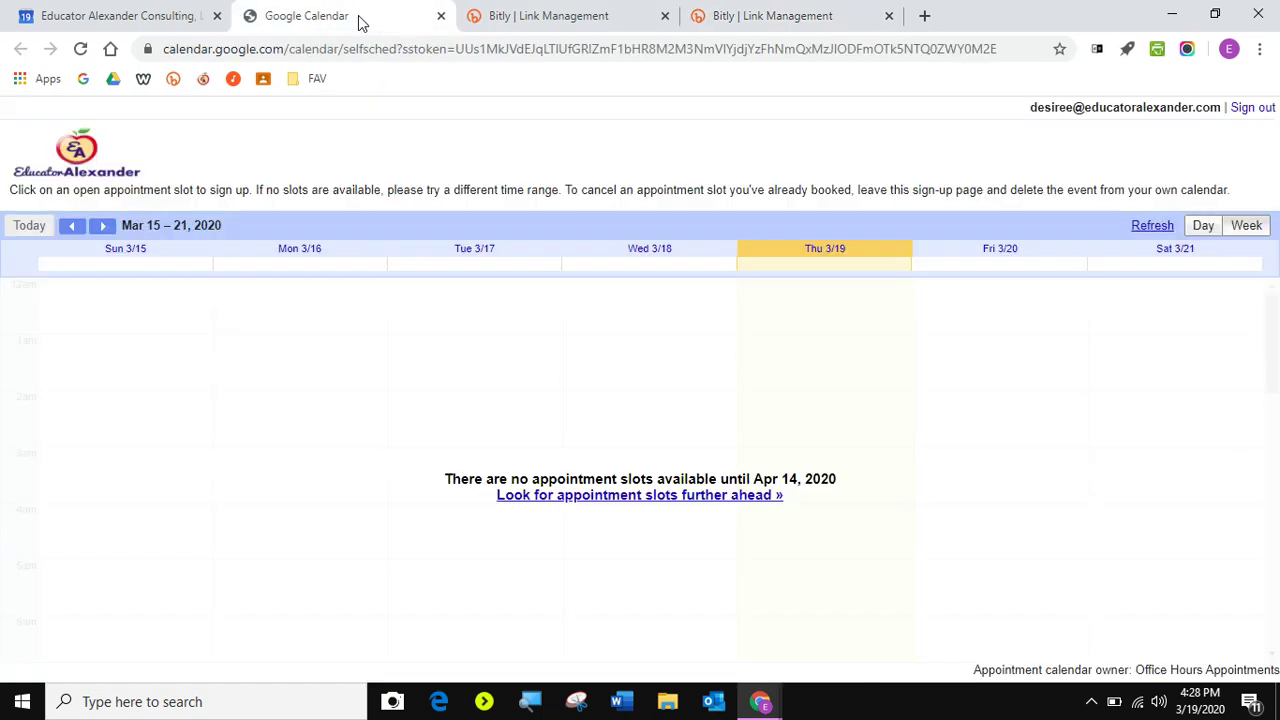
click(136, 16)
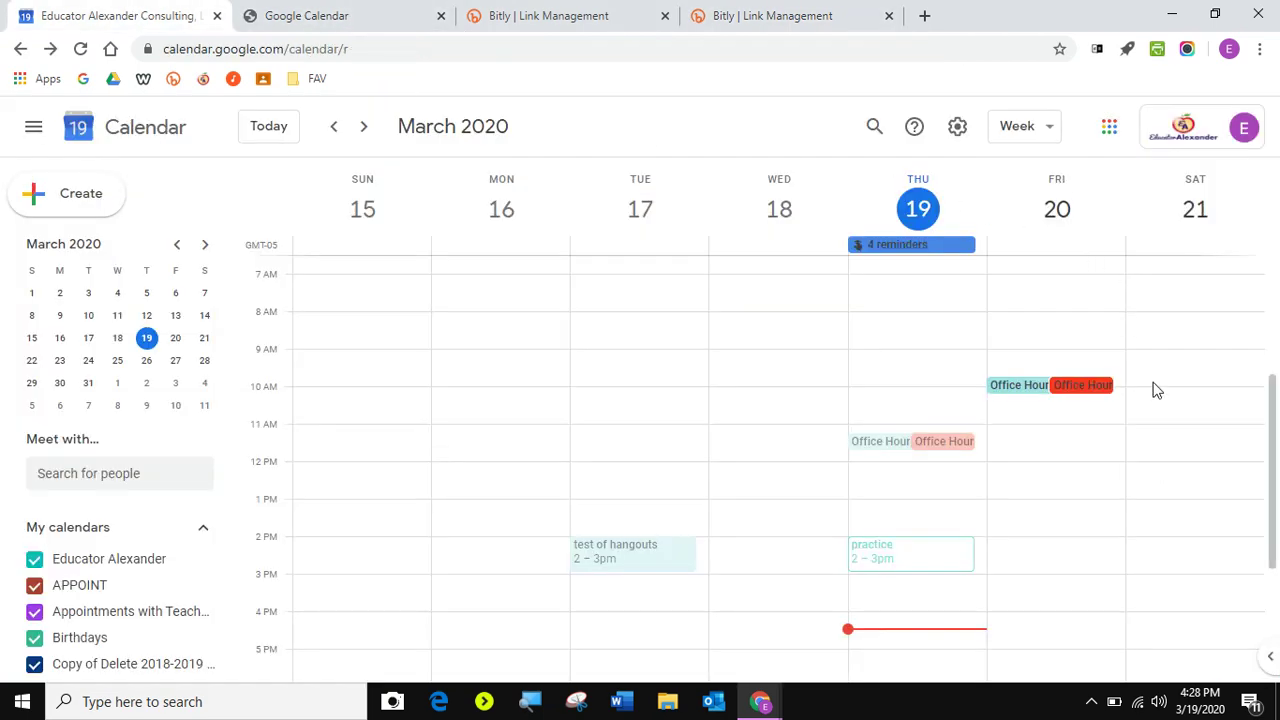